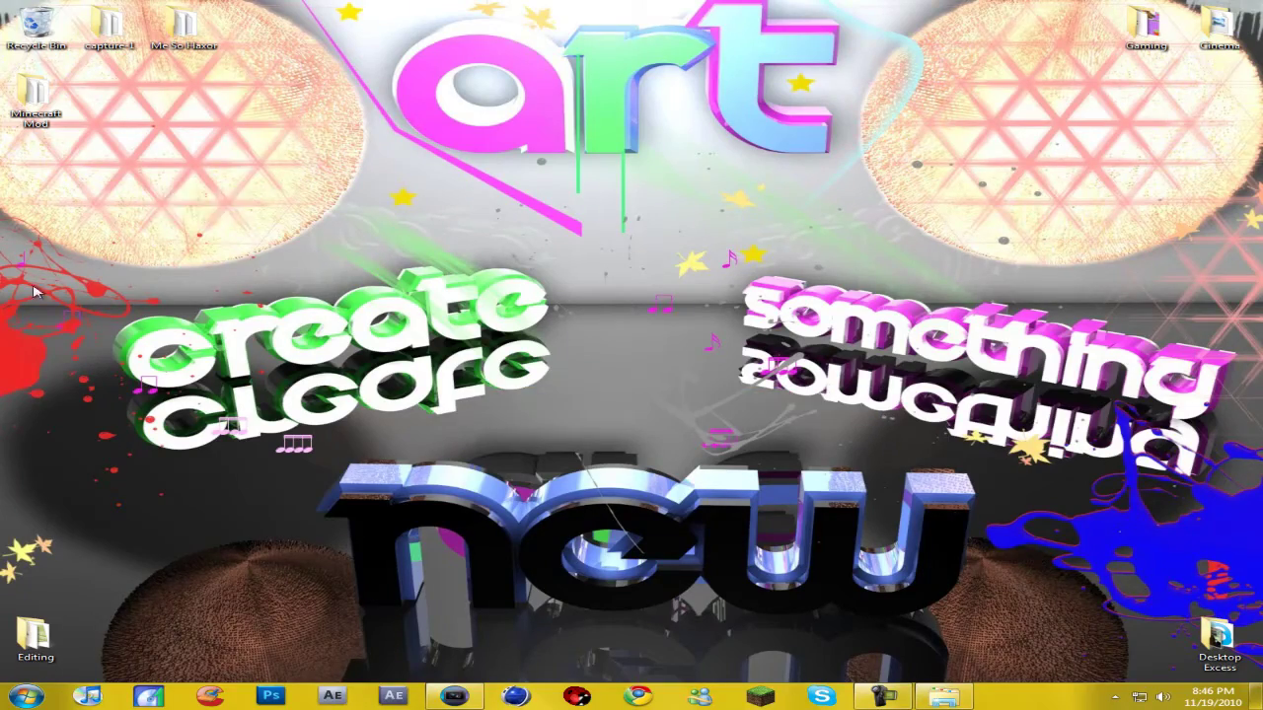
Rearrange the windows on the desktop before starting.
left_click_drag(35, 286, 1103, 431)
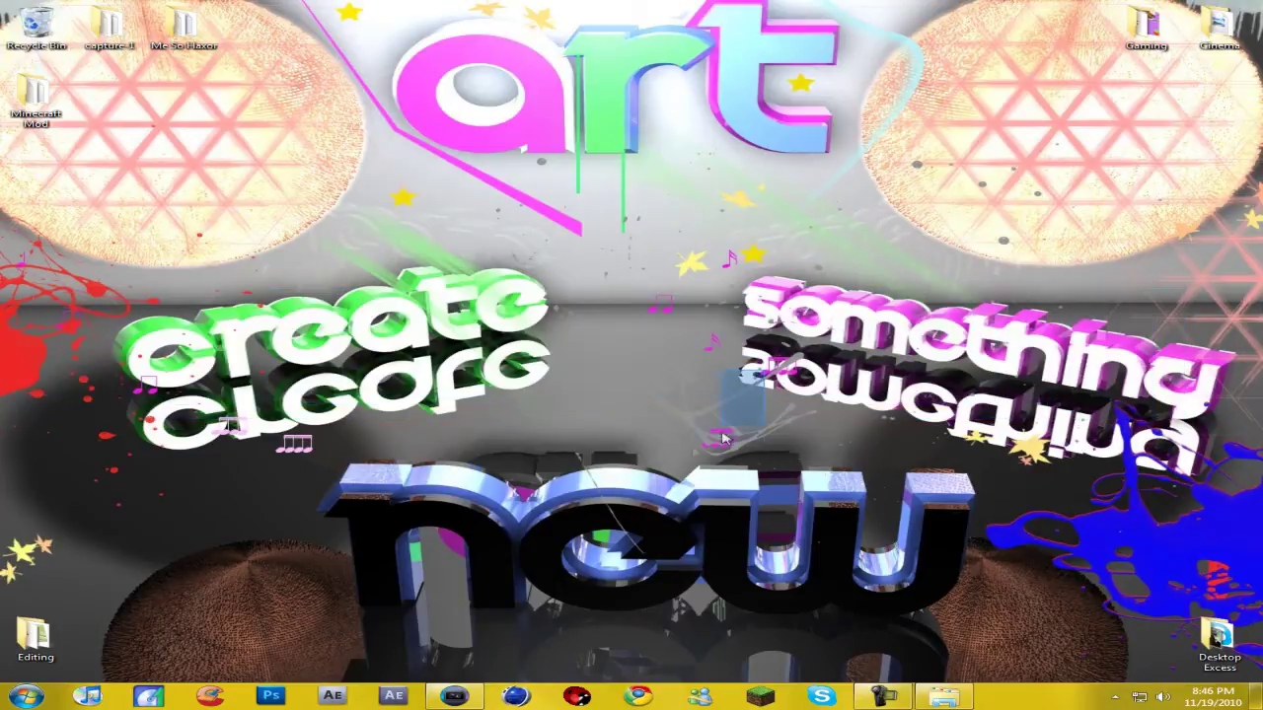
left_click_drag(55, 281, 937, 324)
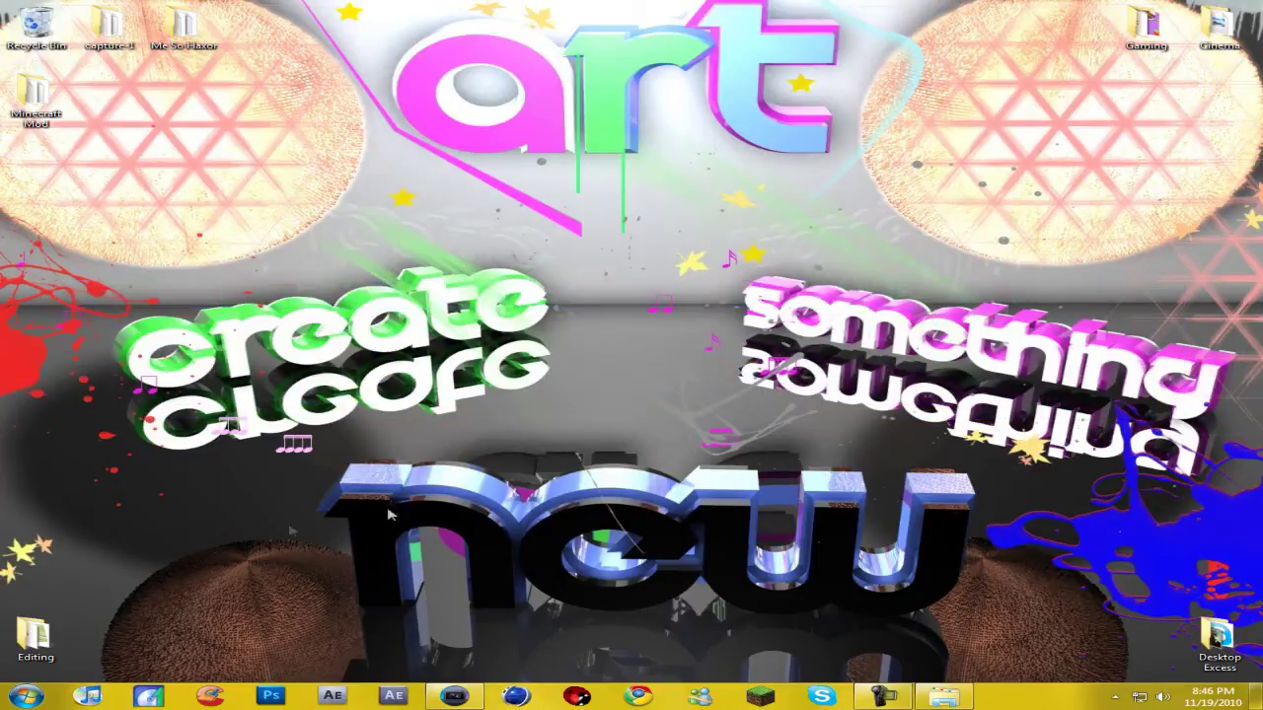
left_click_drag(175, 541, 625, 568)
left_click_drag(798, 2, 537, 229)
left_click_drag(40, 470, 3, 550)
left_click_drag(39, 341, 300, 551)
left_click_drag(79, 548, 3, 604)
left_click_drag(2, 546, 375, 588)
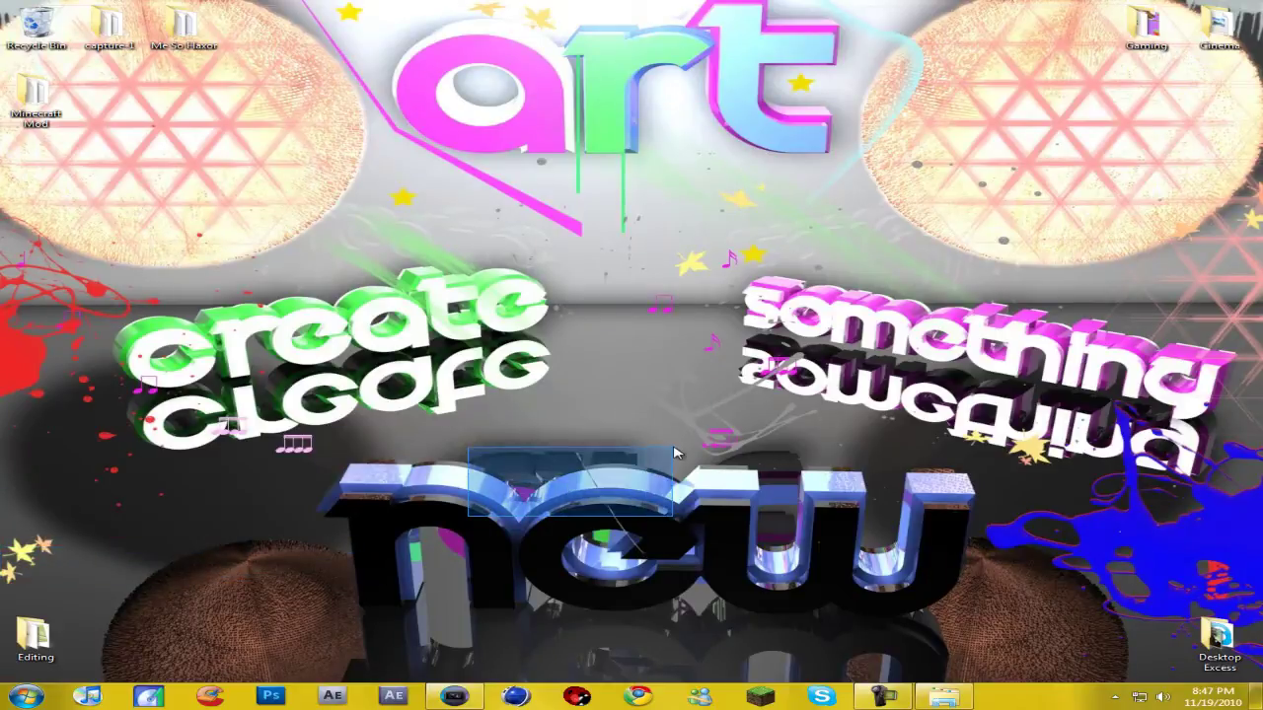
left_click_drag(663, 470, 486, 359)
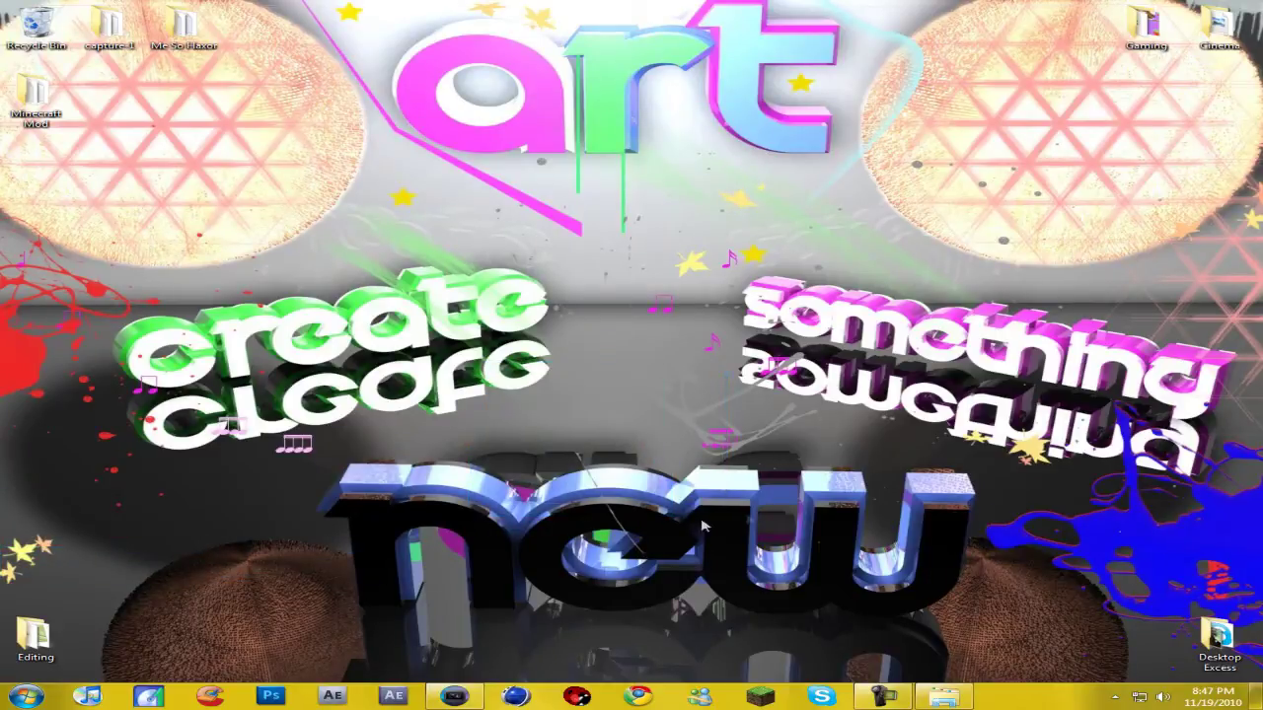
left_click_drag(502, 661, 440, 696)
Launch Vegas Pro and place the Videos library window beside it.
left_click(454, 698)
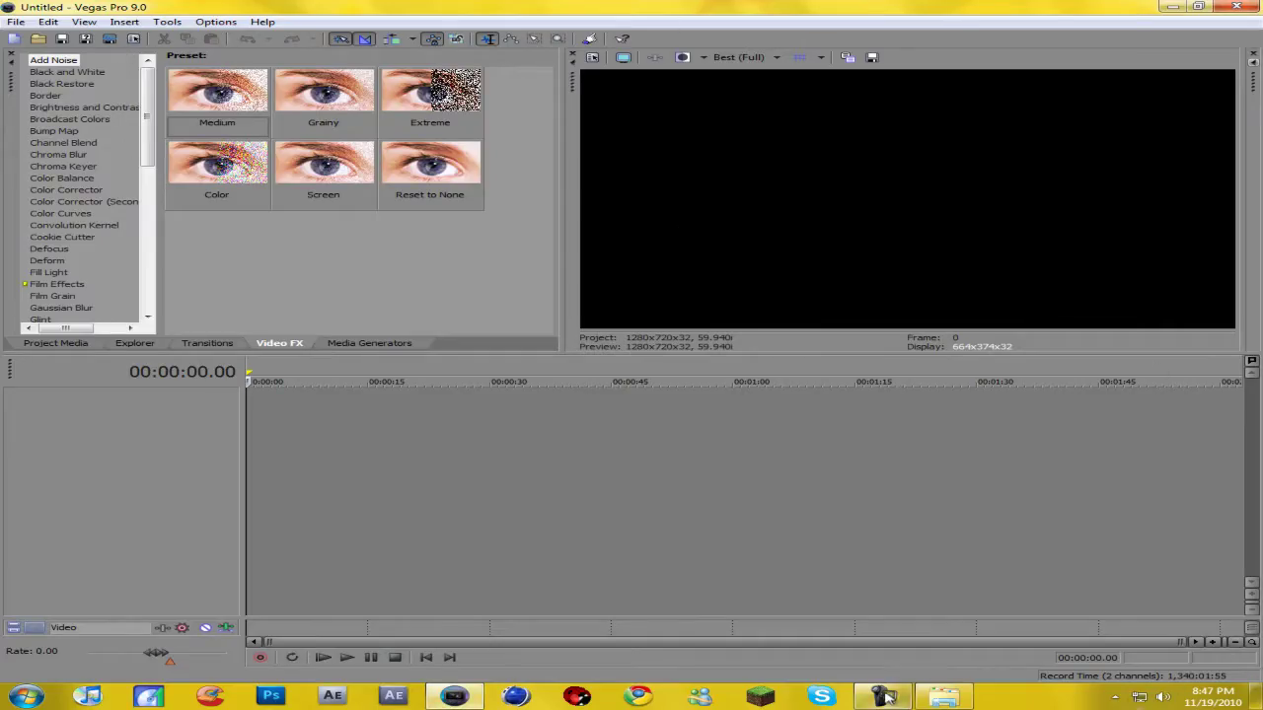
left_click(944, 696)
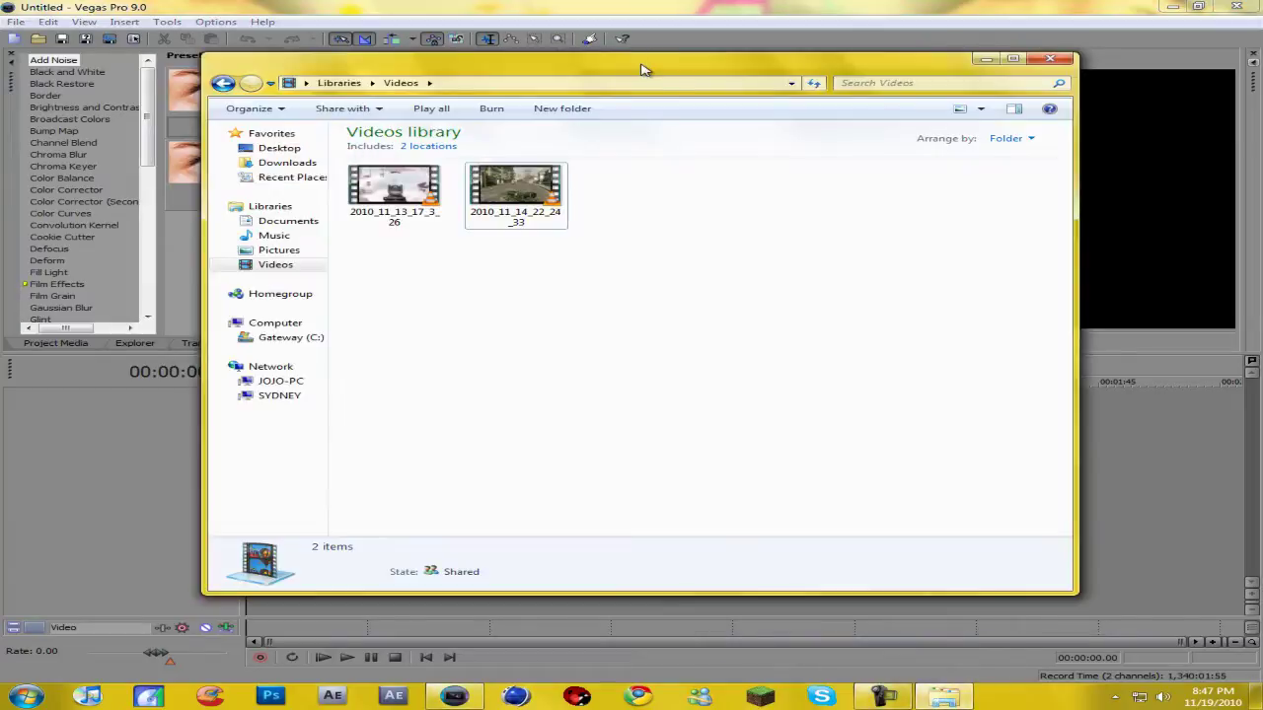
left_click_drag(642, 69, 1038, 243)
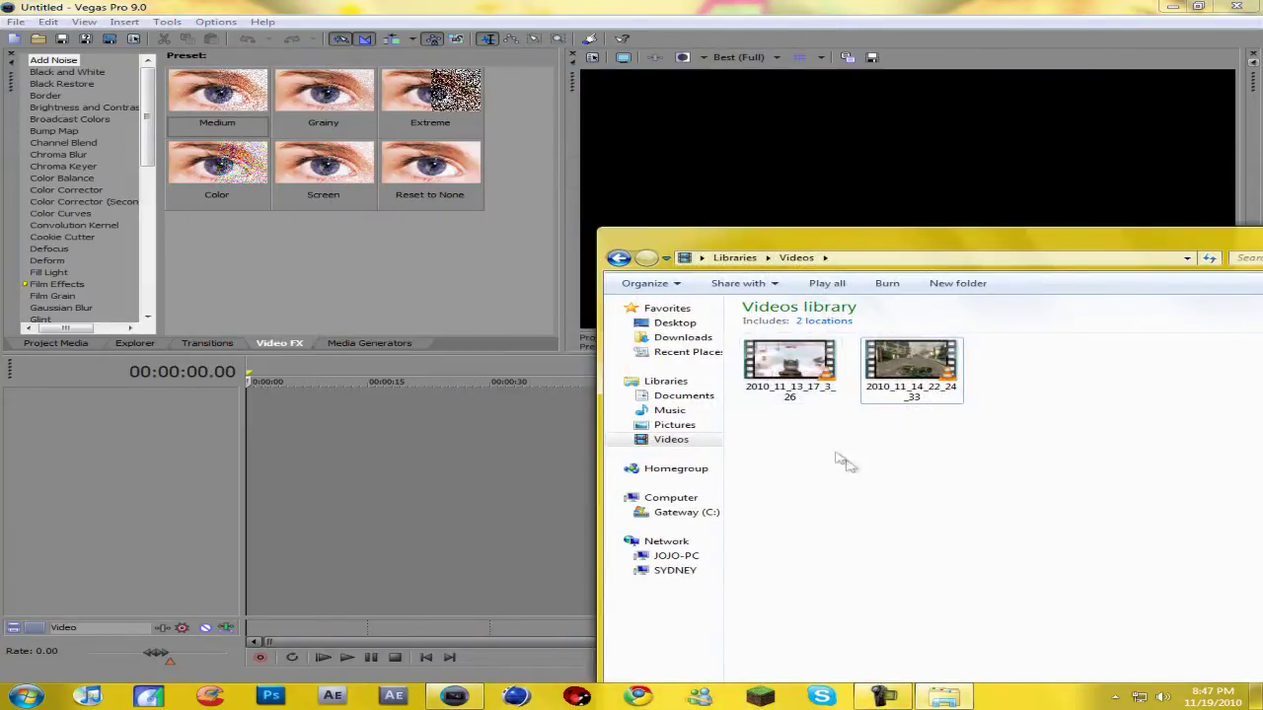
left_click_drag(911, 504, 833, 501)
Put the gameplay clip 2010_11_13_17_3_26 on the timeline and preview it.
left_click_drag(783, 435, 246, 419)
left_click(310, 415)
left_click(373, 424)
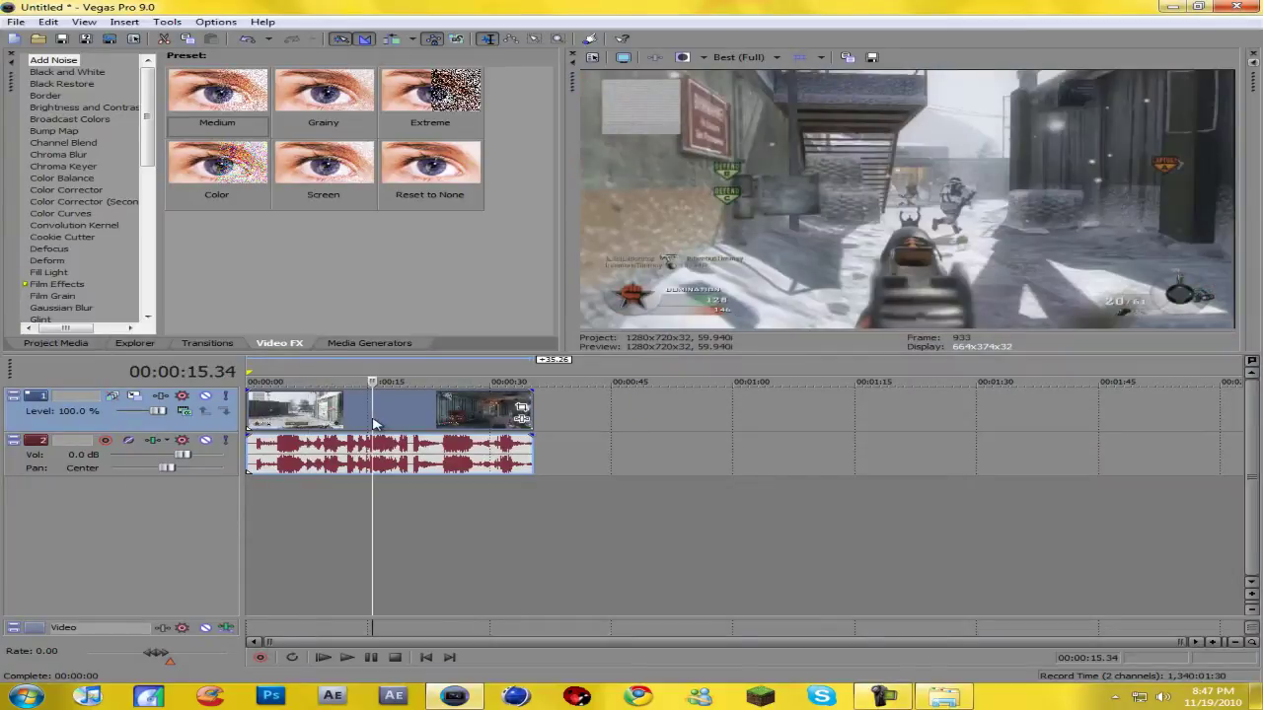
left_click(280, 409)
Set the clip's media to Upper field first with 1.2121 (NTSC DV Widescreen) pixel aspect.
right_click(334, 419)
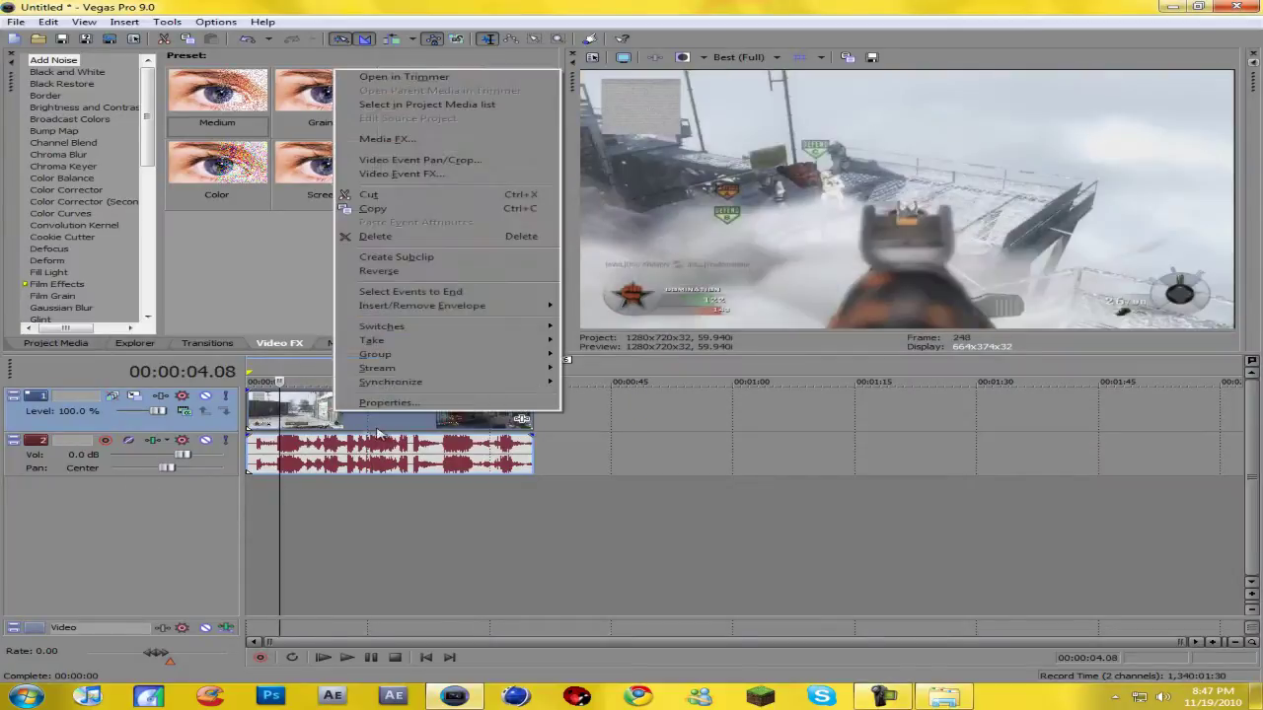
left_click(355, 404)
left_click(536, 137)
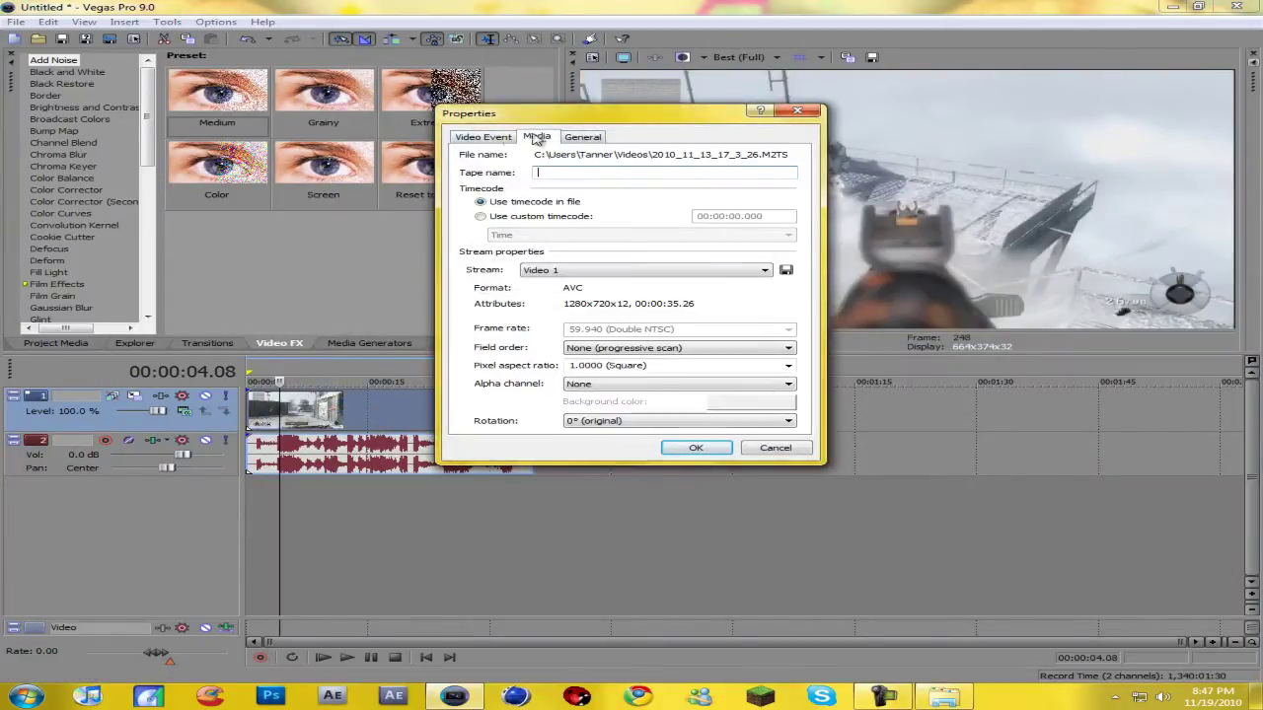
left_click(488, 137)
left_click(546, 138)
left_click(722, 350)
left_click(726, 366)
left_click(789, 366)
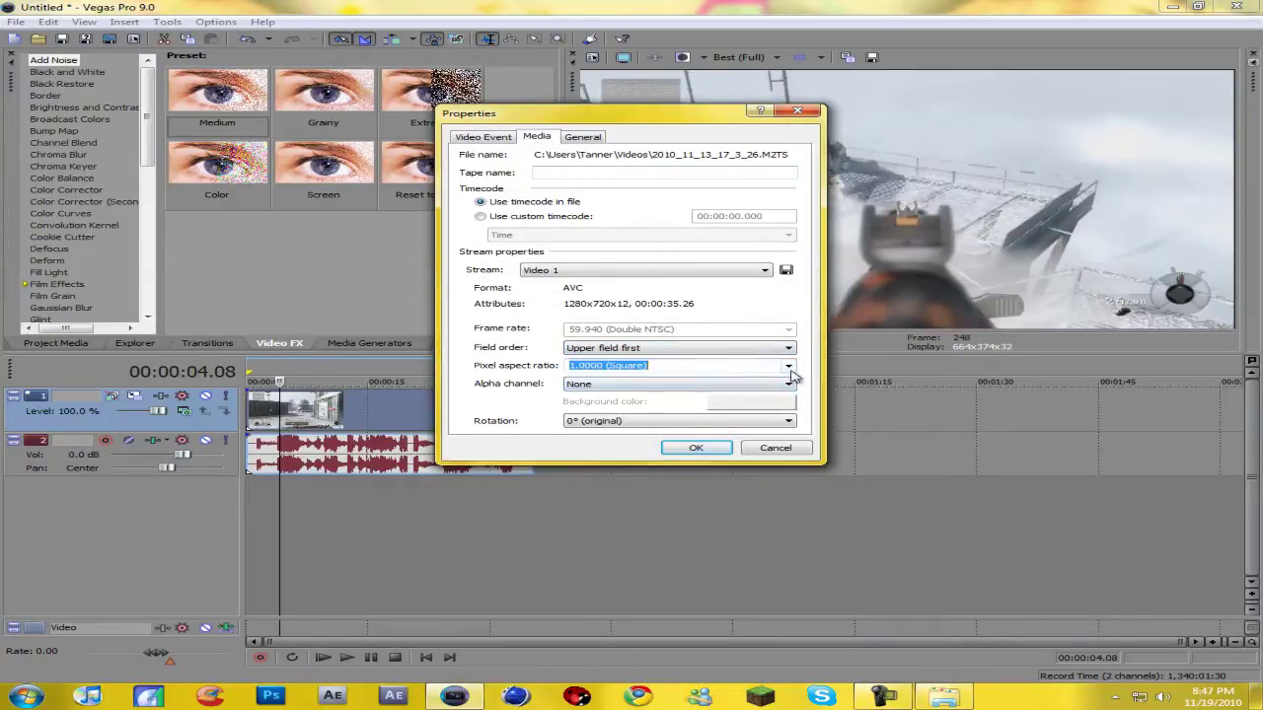
left_click(717, 406)
left_click(789, 366)
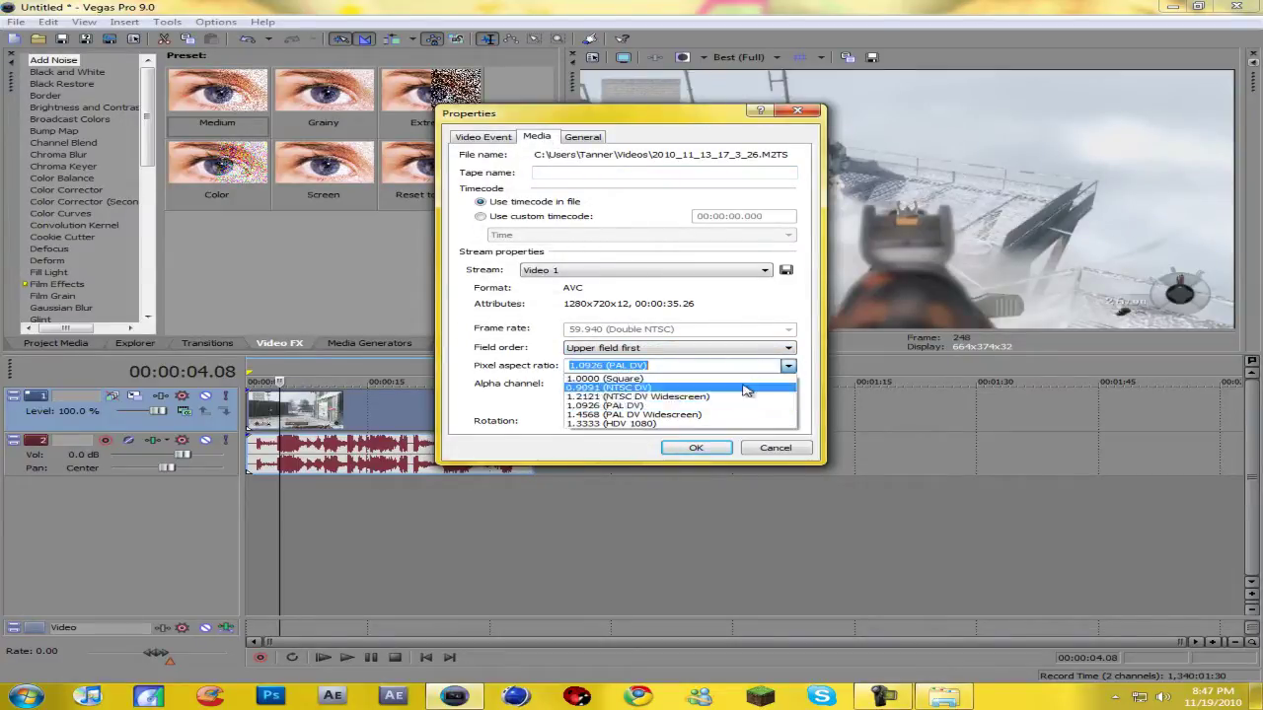
left_click(735, 397)
left_click(718, 446)
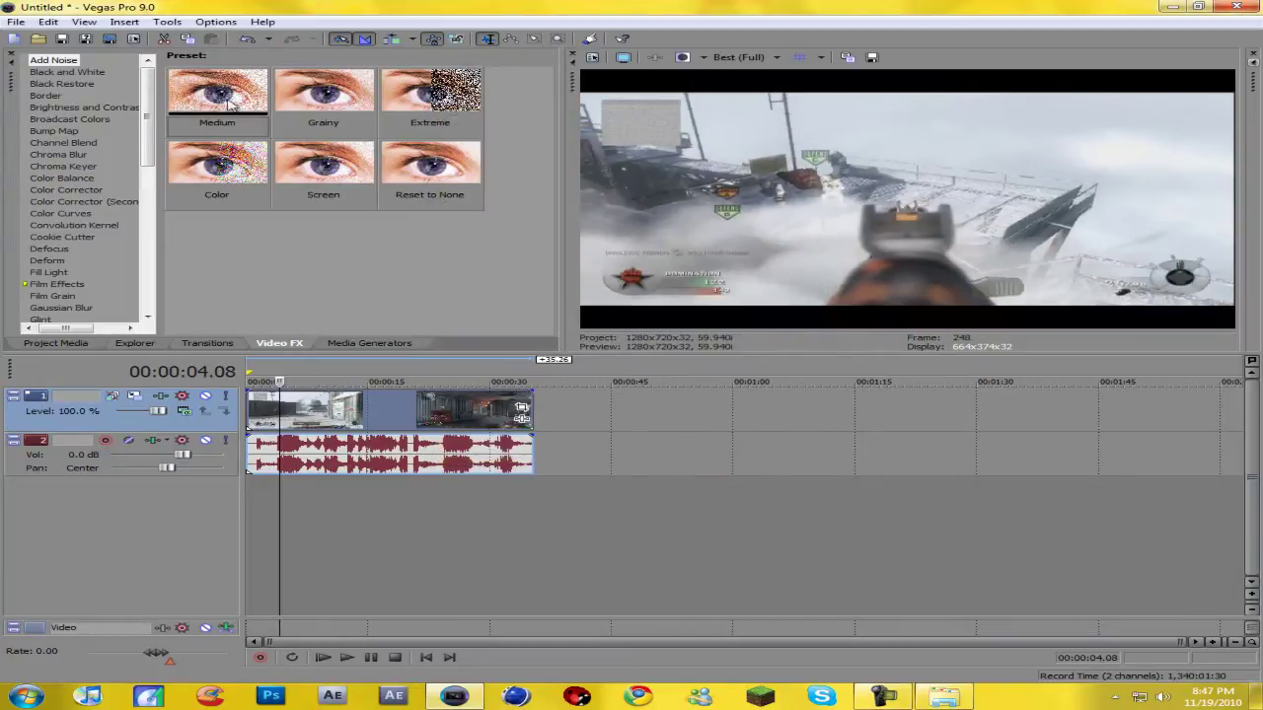
Change the clip's pixel aspect ratio back to 1.0000 (Square).
right_click(506, 409)
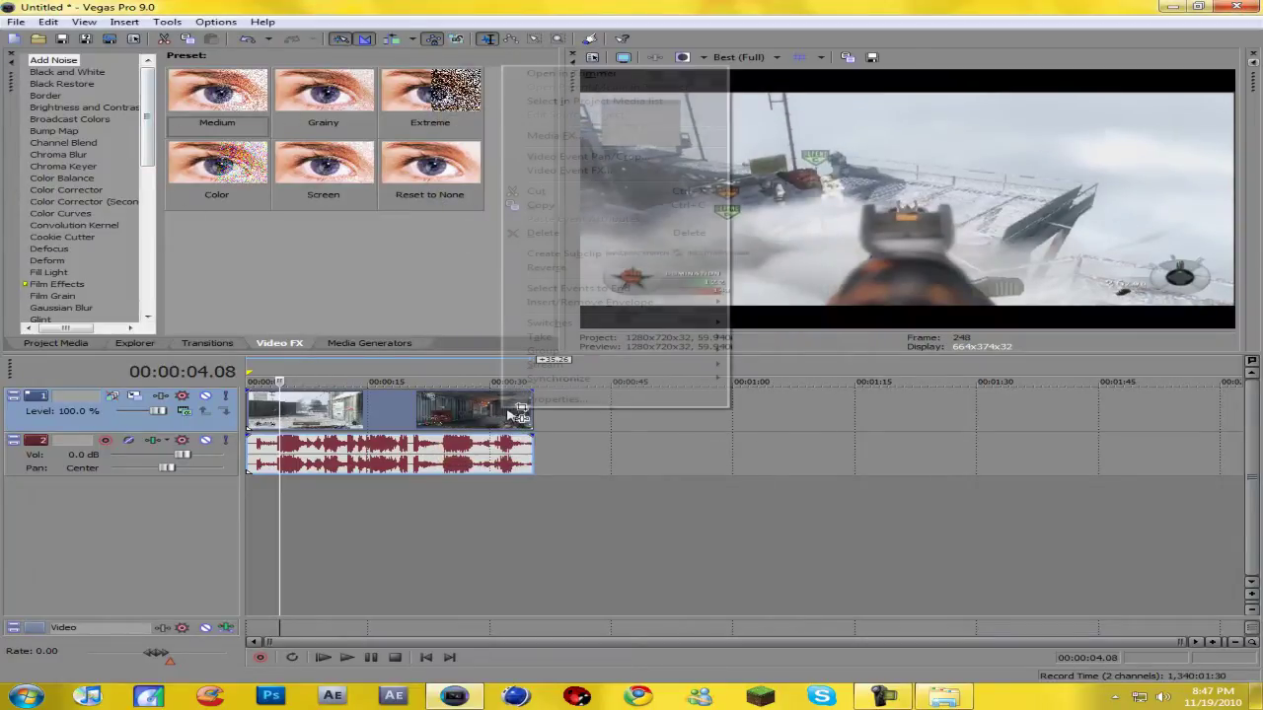
left_click(539, 401)
left_click(536, 136)
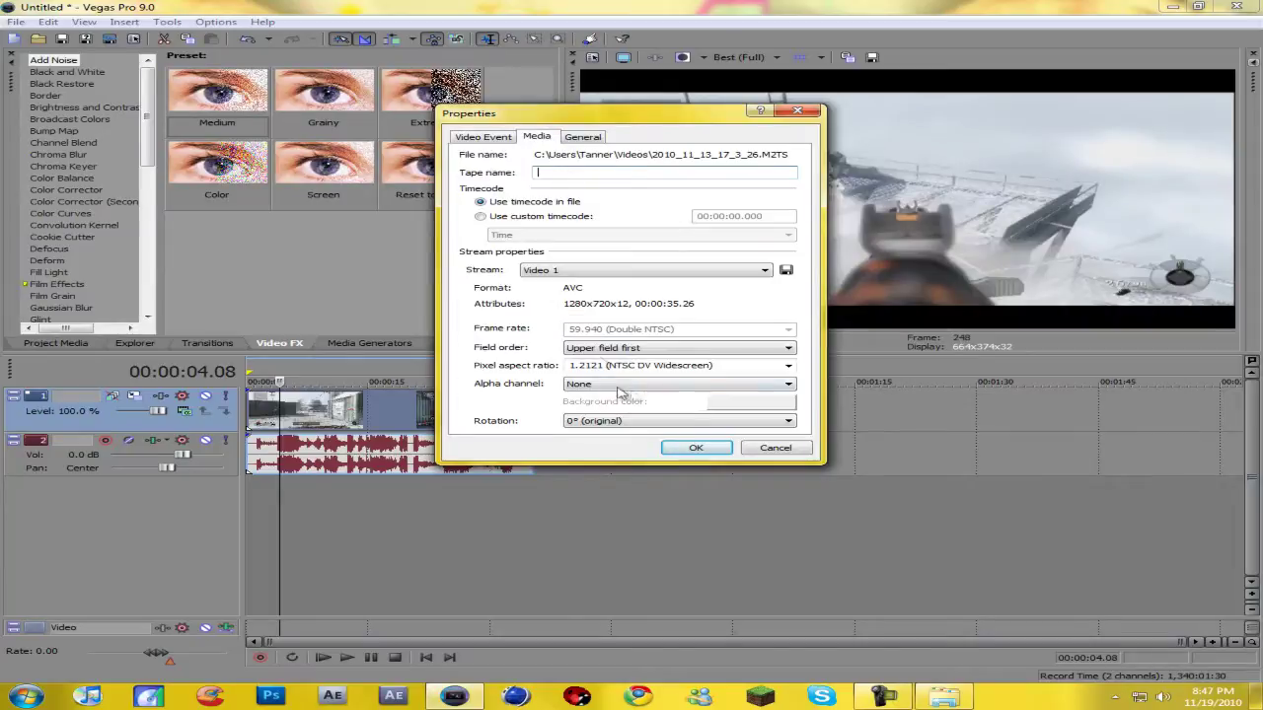
left_click(795, 367)
left_click(641, 378)
left_click(695, 447)
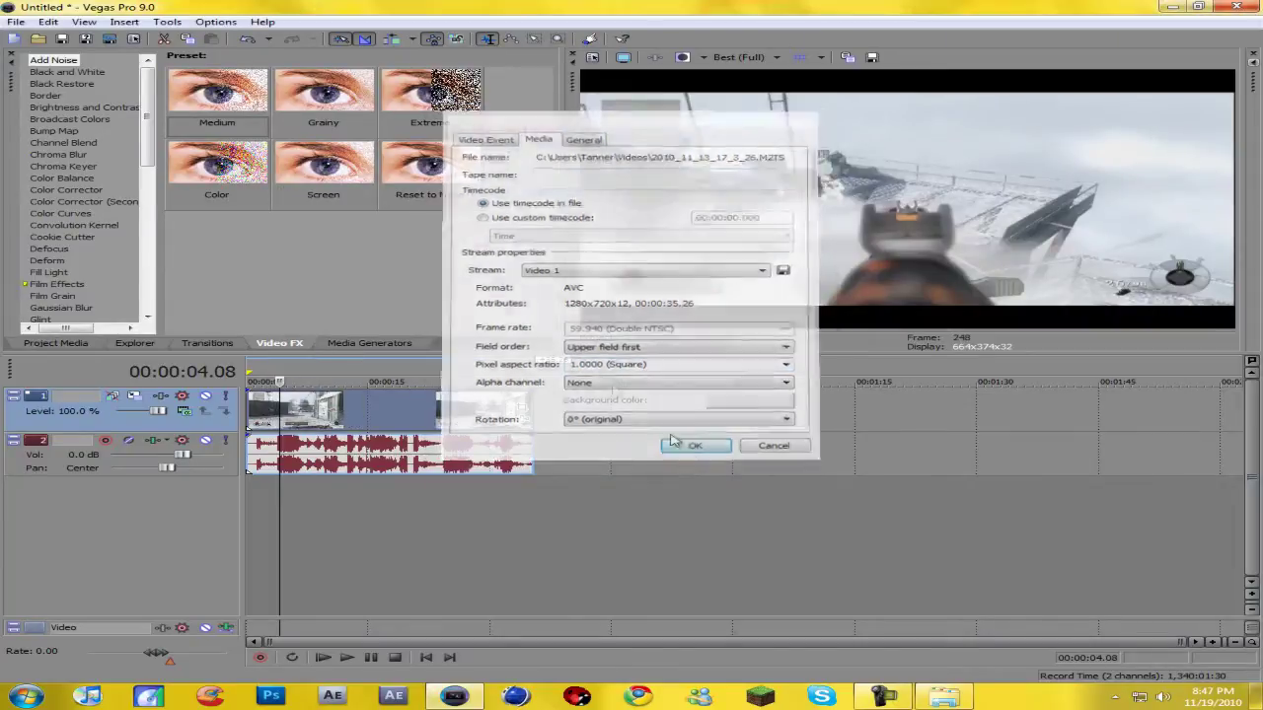
left_click(79, 118)
Apply a Brightness and Contrast preset to the clip.
left_click(86, 106)
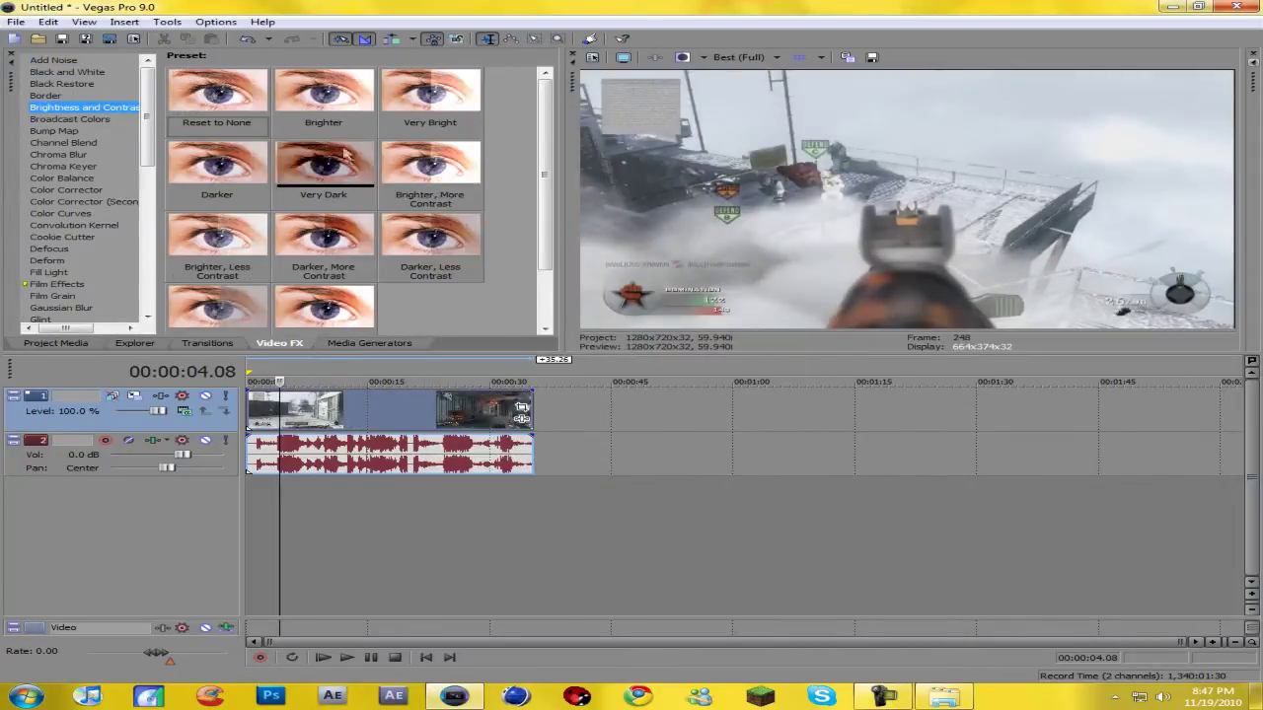
left_click_drag(347, 313, 488, 412)
left_click(556, 263)
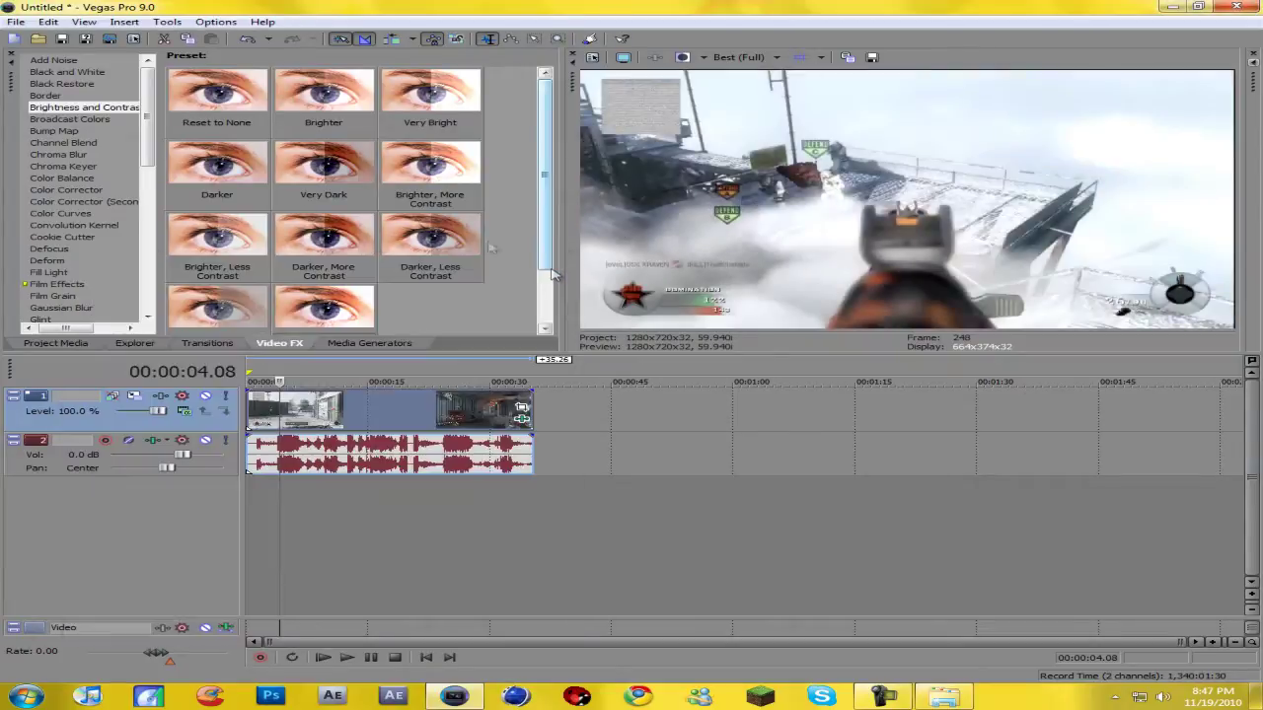
Add the BestCC Saturation Adjust preset to the clip.
left_click_drag(147, 118, 147, 267)
left_click(71, 159)
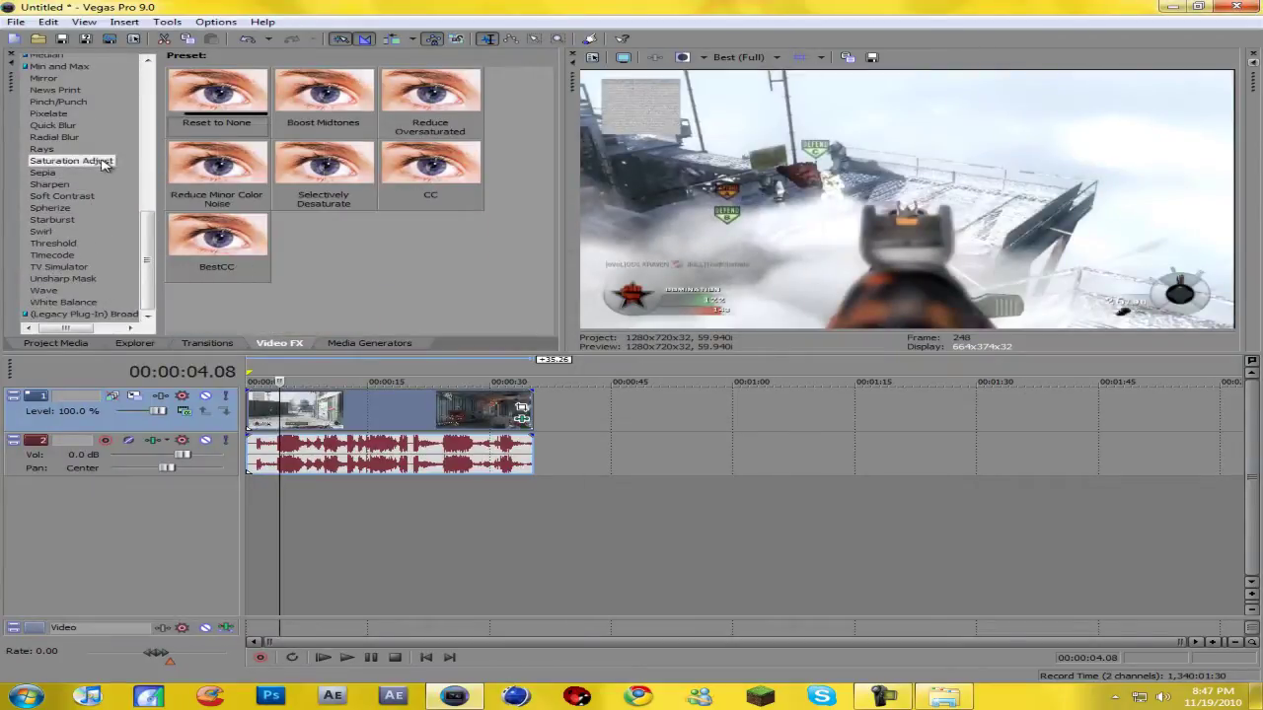
left_click_drag(264, 236, 449, 412)
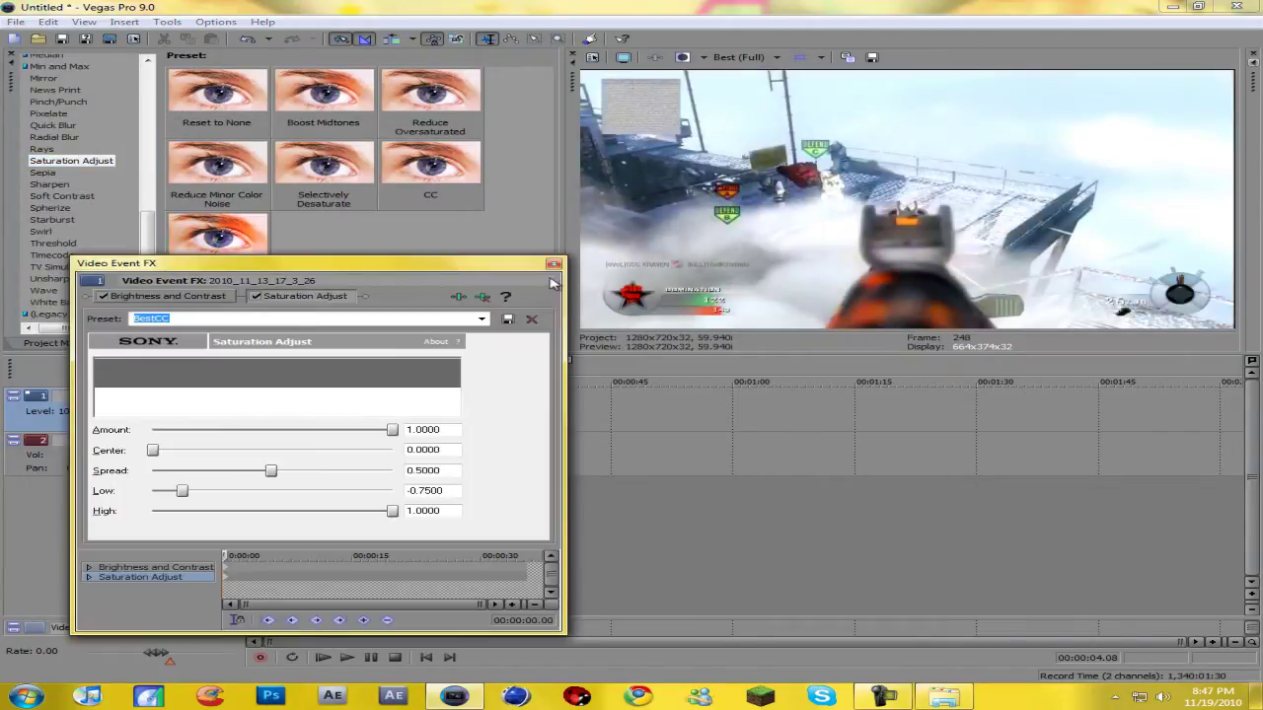
left_click(555, 265)
Add the Light Sharpen preset to the clip.
left_click(50, 183)
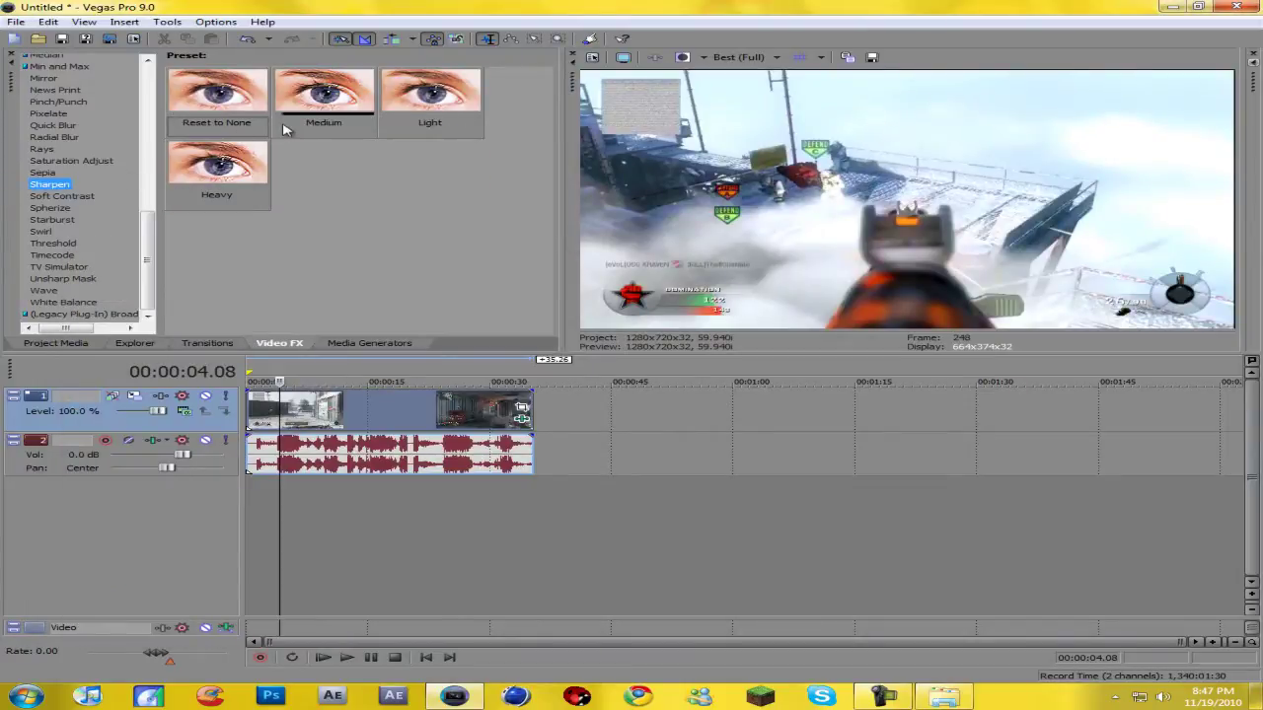
left_click_drag(426, 98, 454, 406)
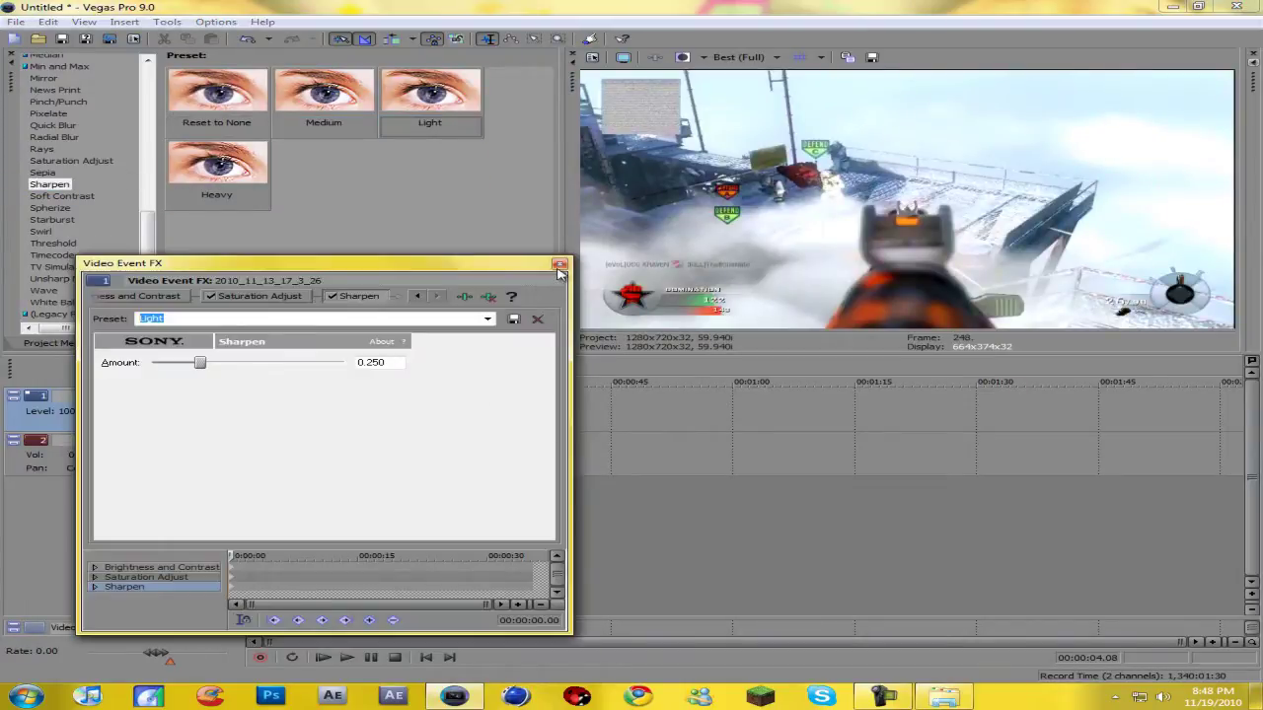
left_click(561, 262)
left_click(269, 483)
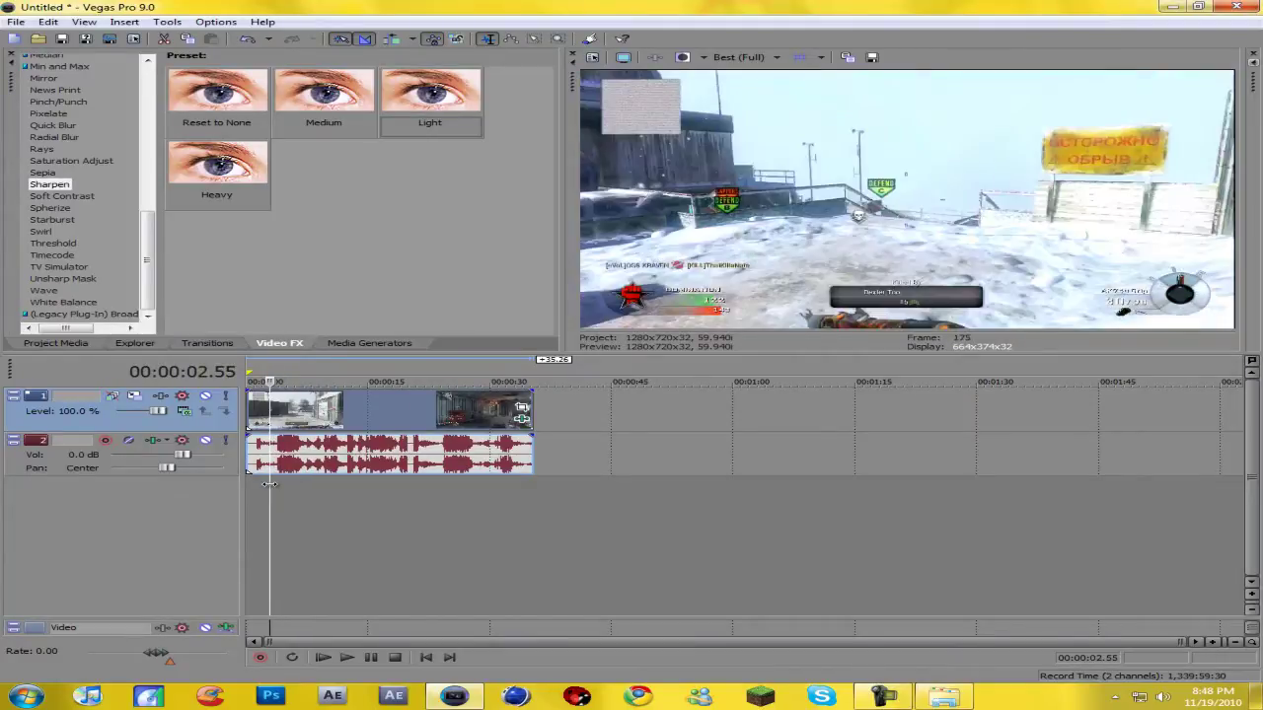
Park the playhead at 00:00:10.13, where the red-orange gun camo is visible.
left_click(247, 484)
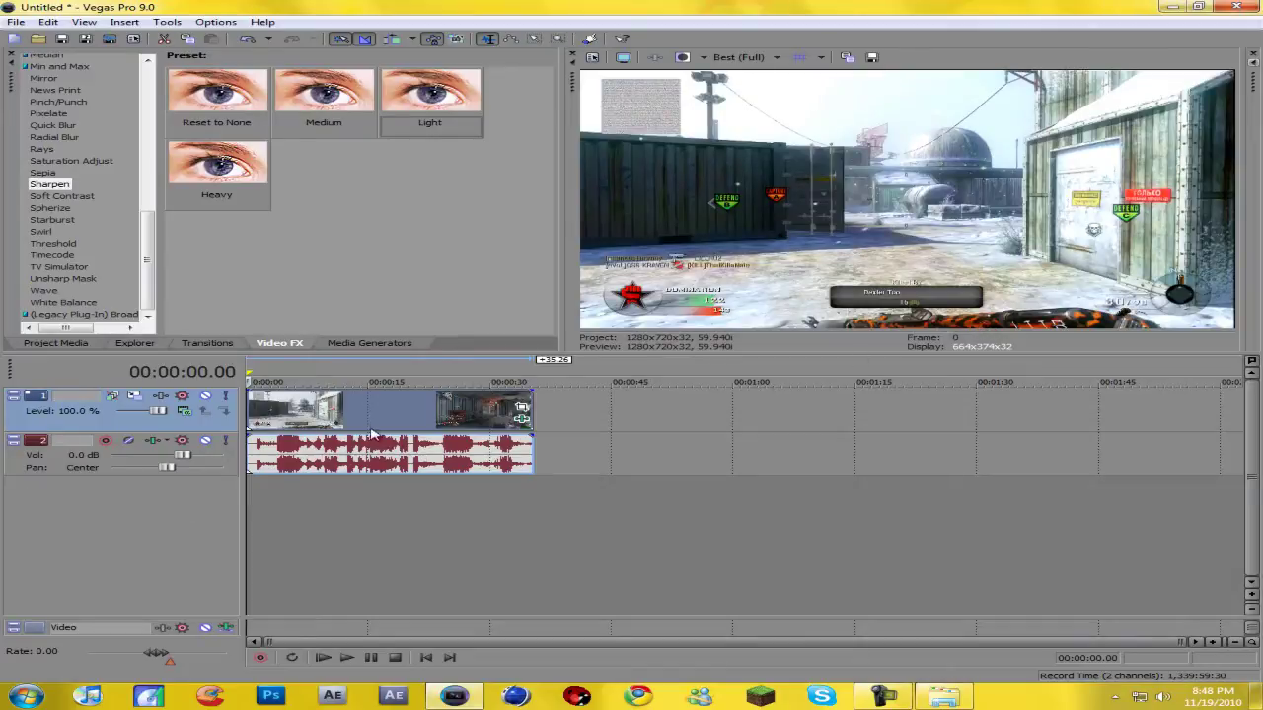
left_click(405, 418)
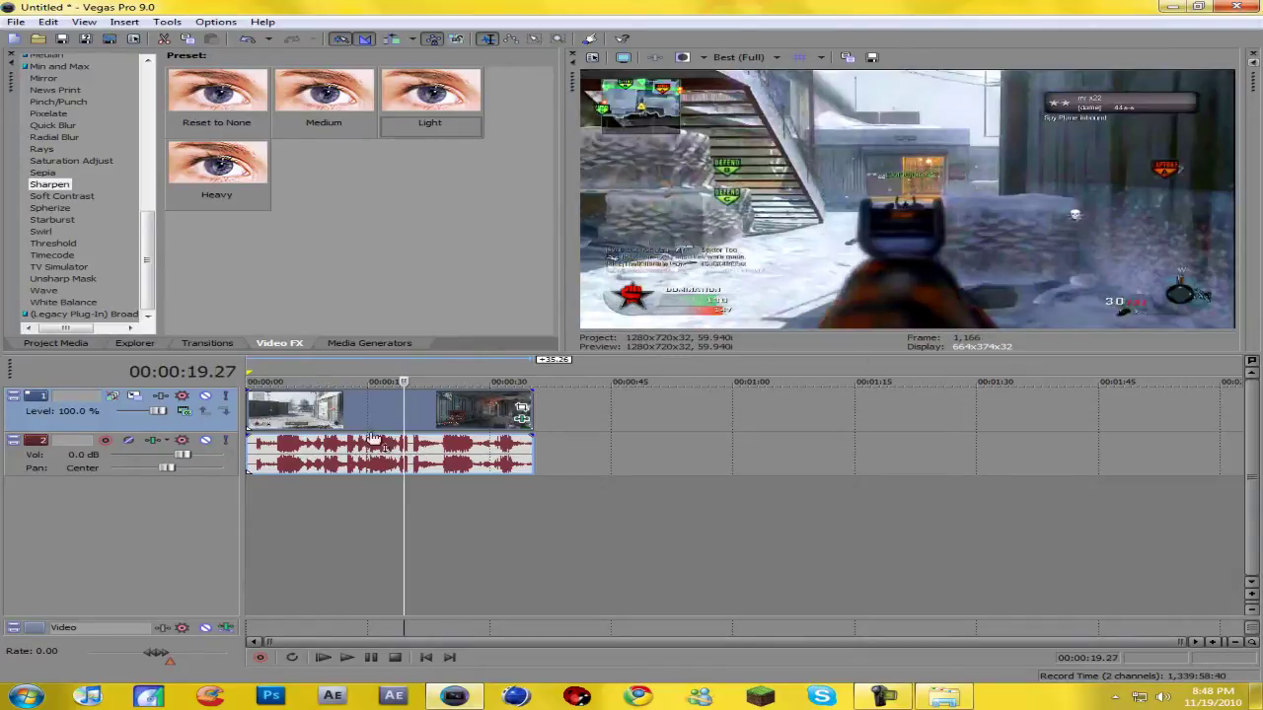
left_click(331, 417)
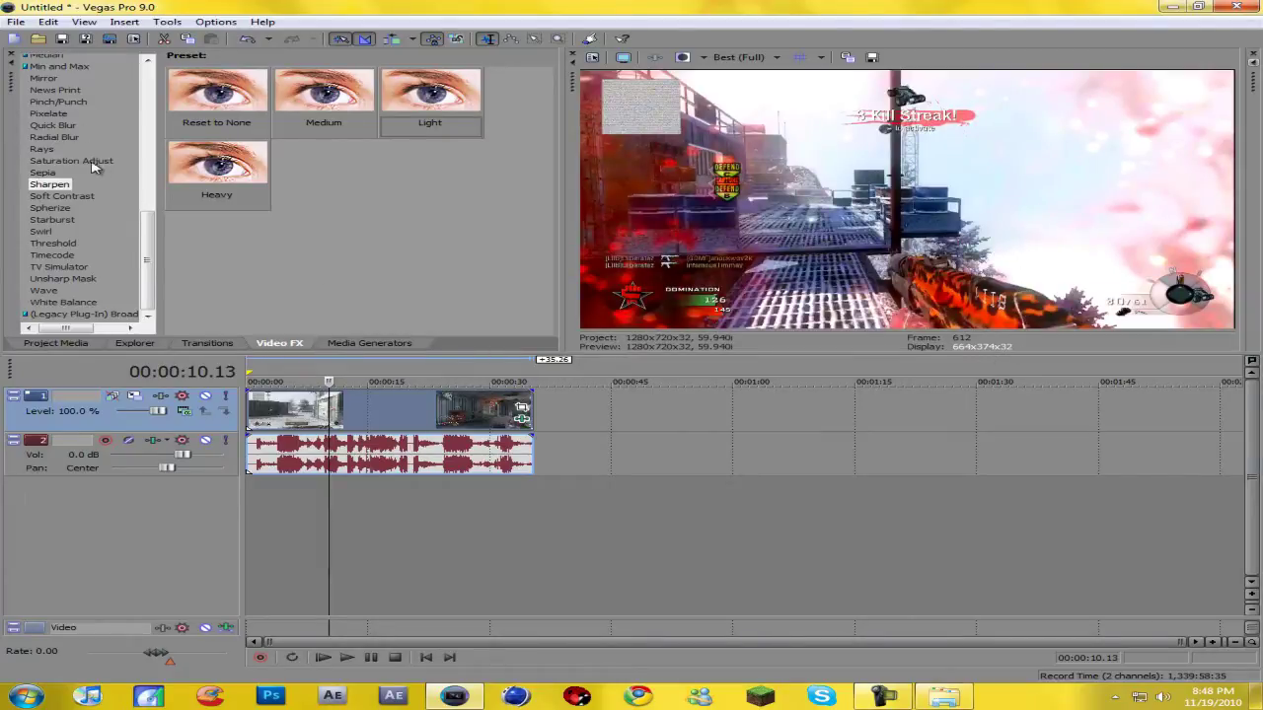
key("Up")
key("Up")
key("Up")
key("Up")
key("Up")
key("Up")
key("Up")
key("Up")
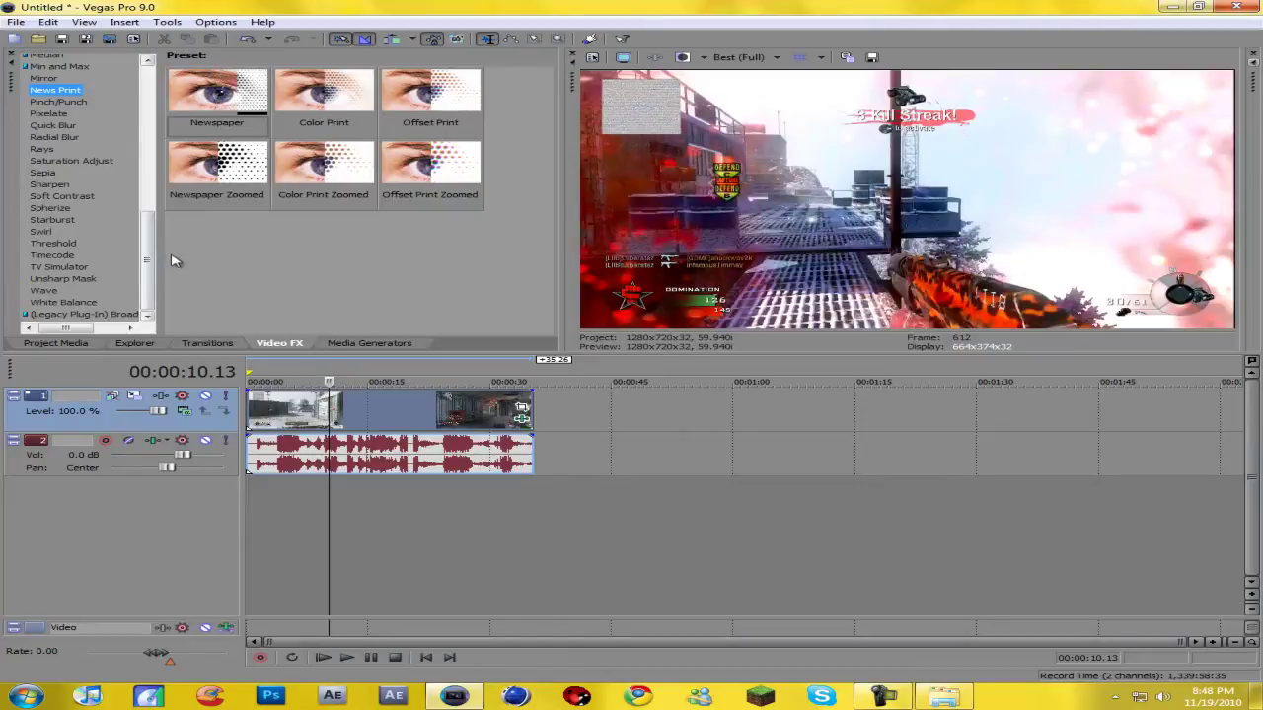
scroll(172, 261, "up", 15)
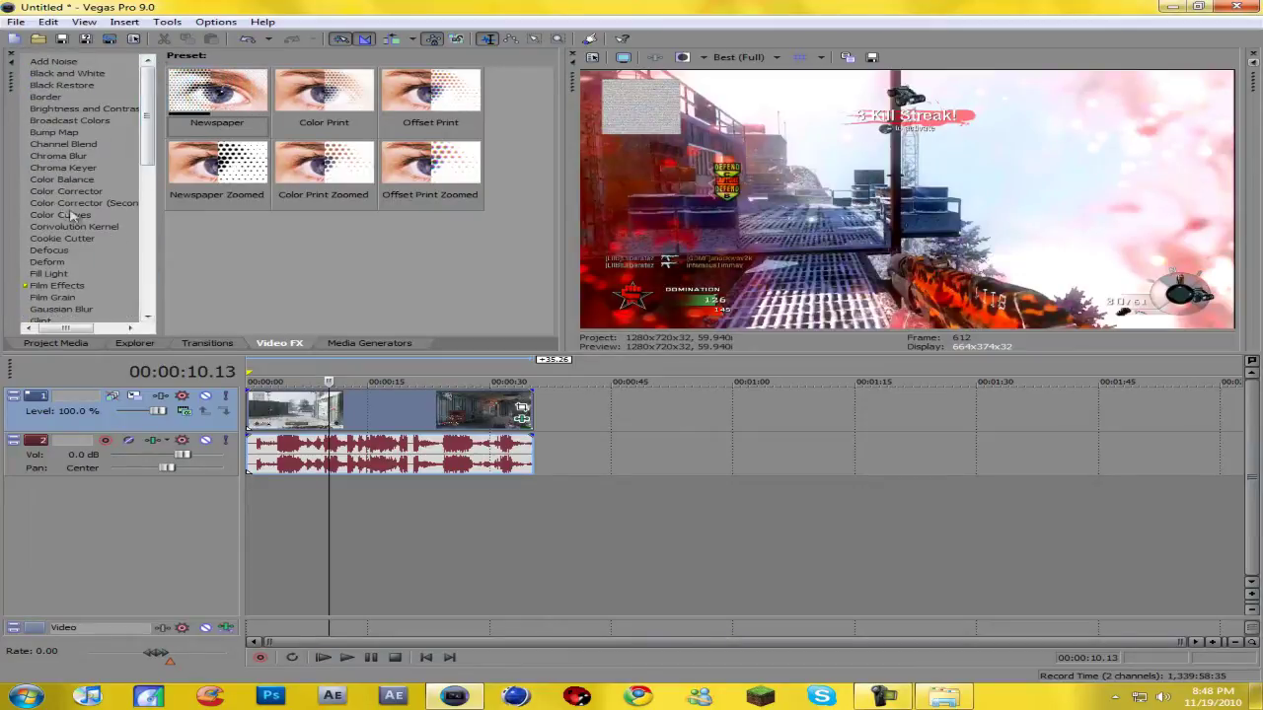
Apply Color Corrector (Secondary) to the clip.
left_click(132, 204)
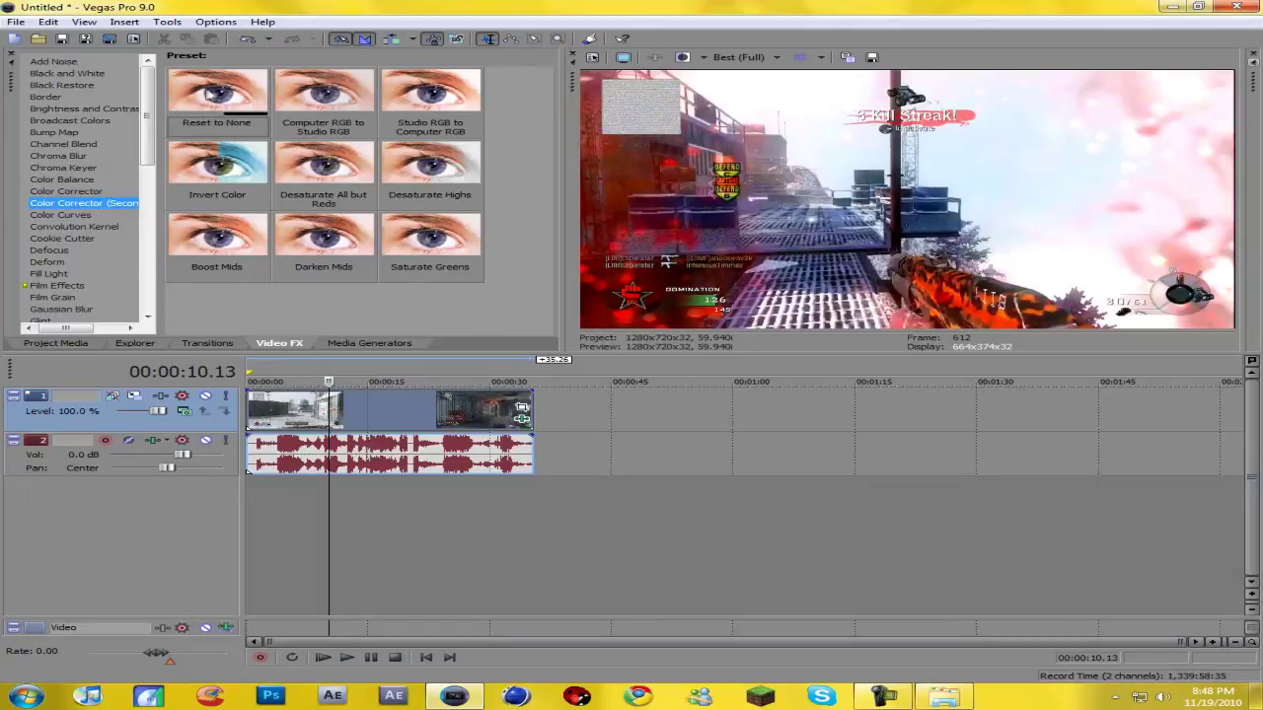
left_click_drag(192, 84, 446, 424)
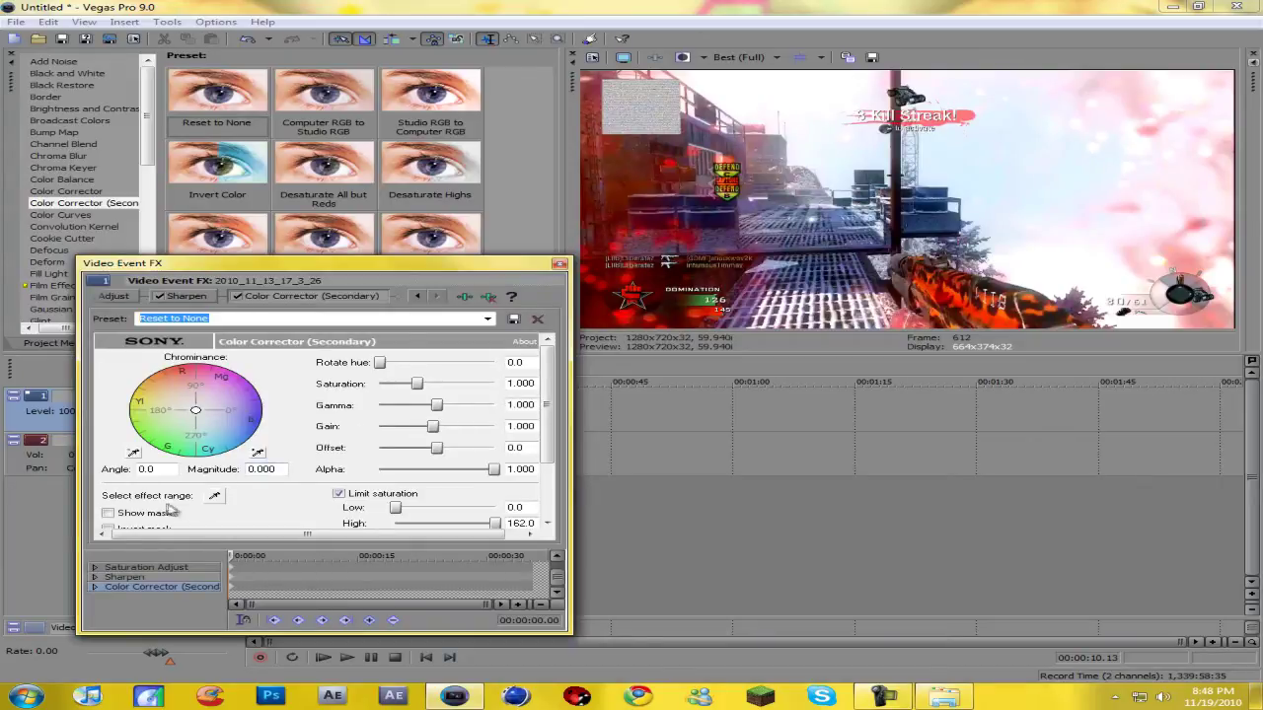
left_click_drag(370, 271, 365, 181)
Sample the gun camo colour as the effect range and drop saturation to 0.
left_click(212, 405)
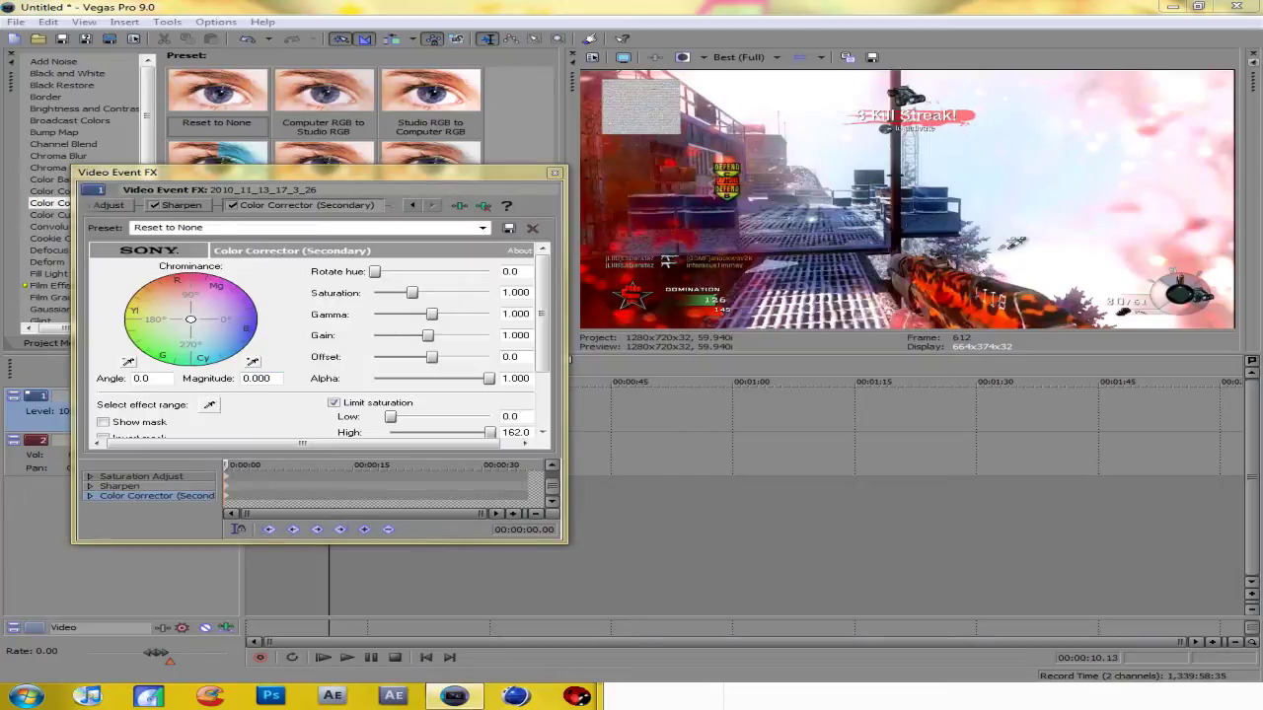
left_click(989, 312)
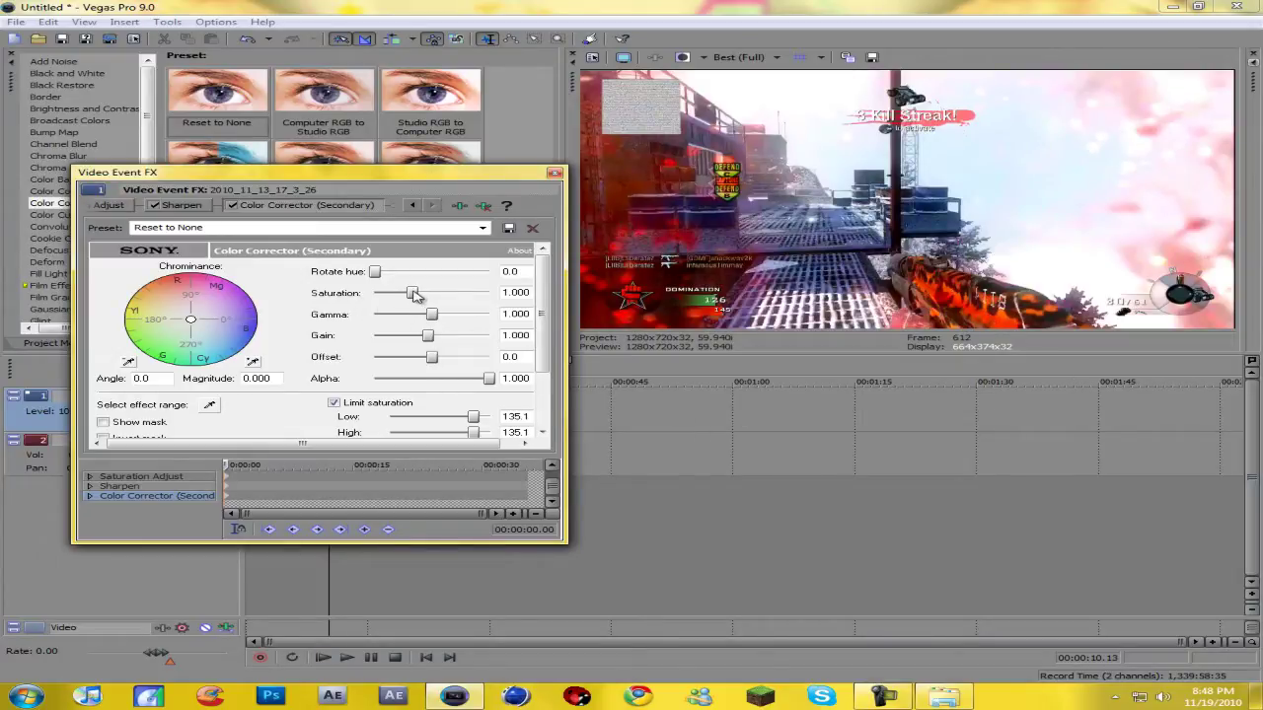
left_click_drag(412, 294, 336, 293)
Set luminance limits to 0–255, saturation limits to 0–162, and saturation smoothing to 162.0.
scroll(533, 334, "down", 3)
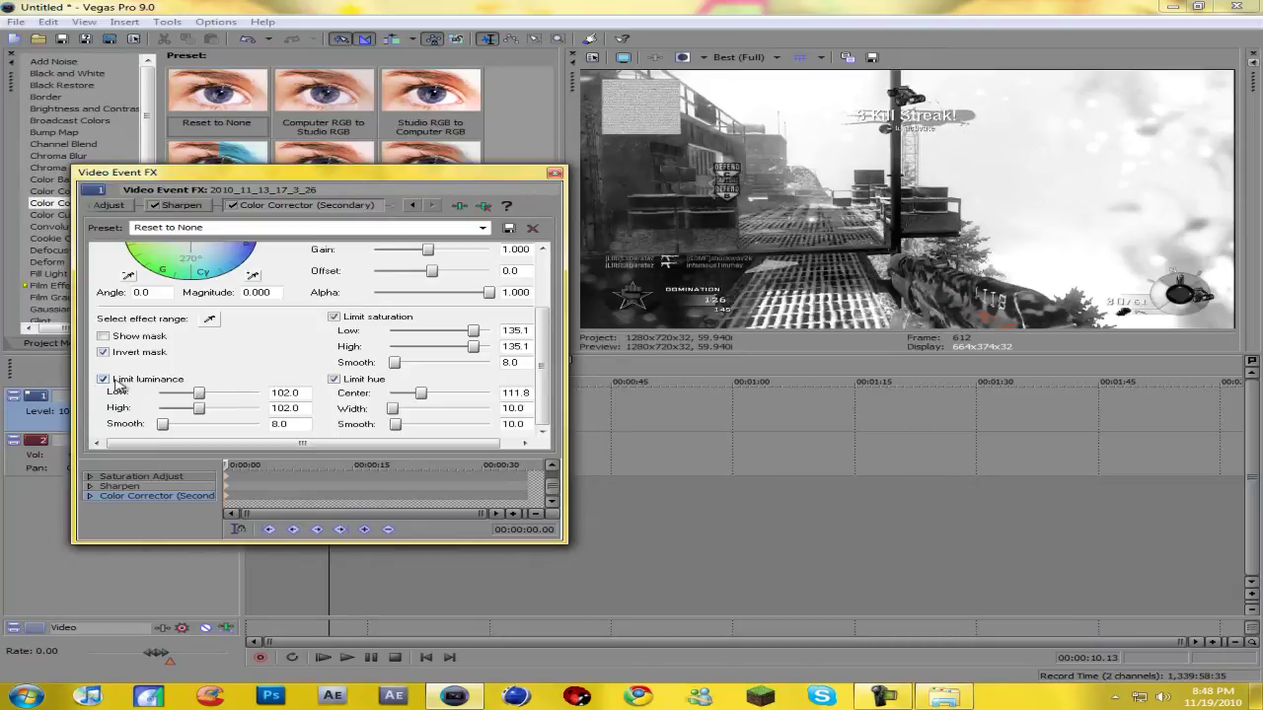
left_click_drag(200, 393, 94, 406)
left_click_drag(203, 410, 340, 428)
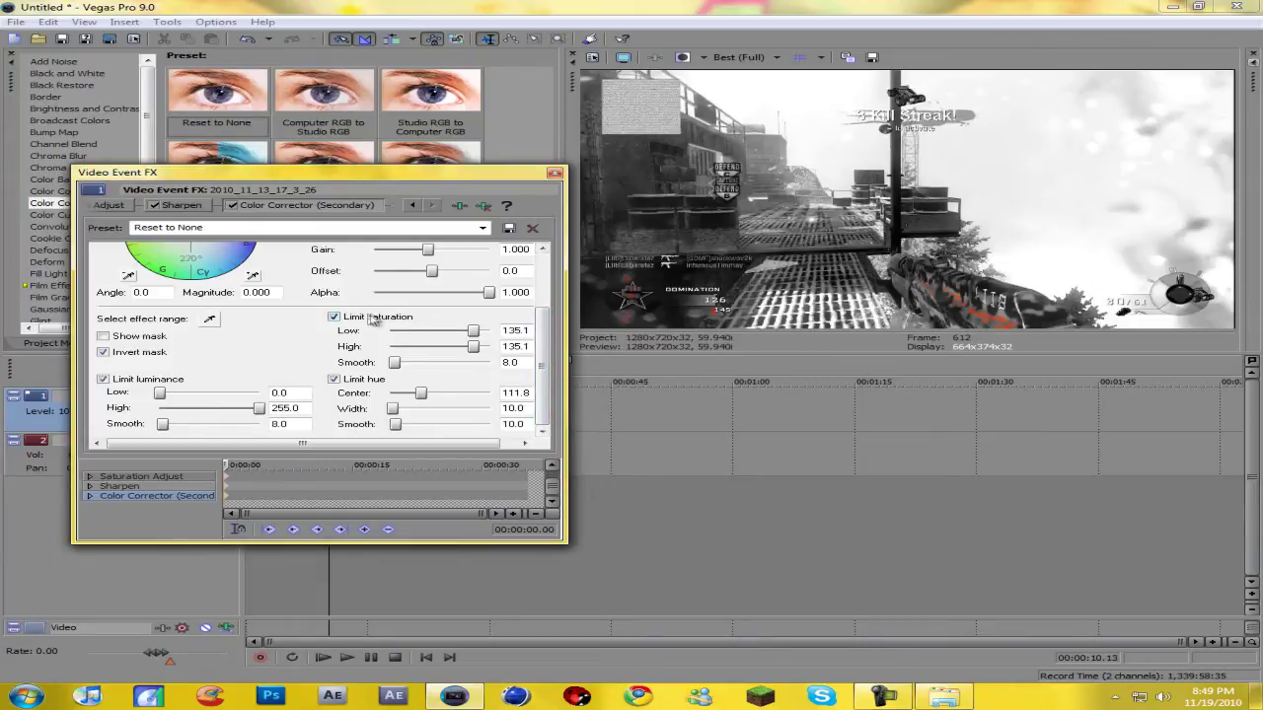
left_click_drag(473, 333, 336, 343)
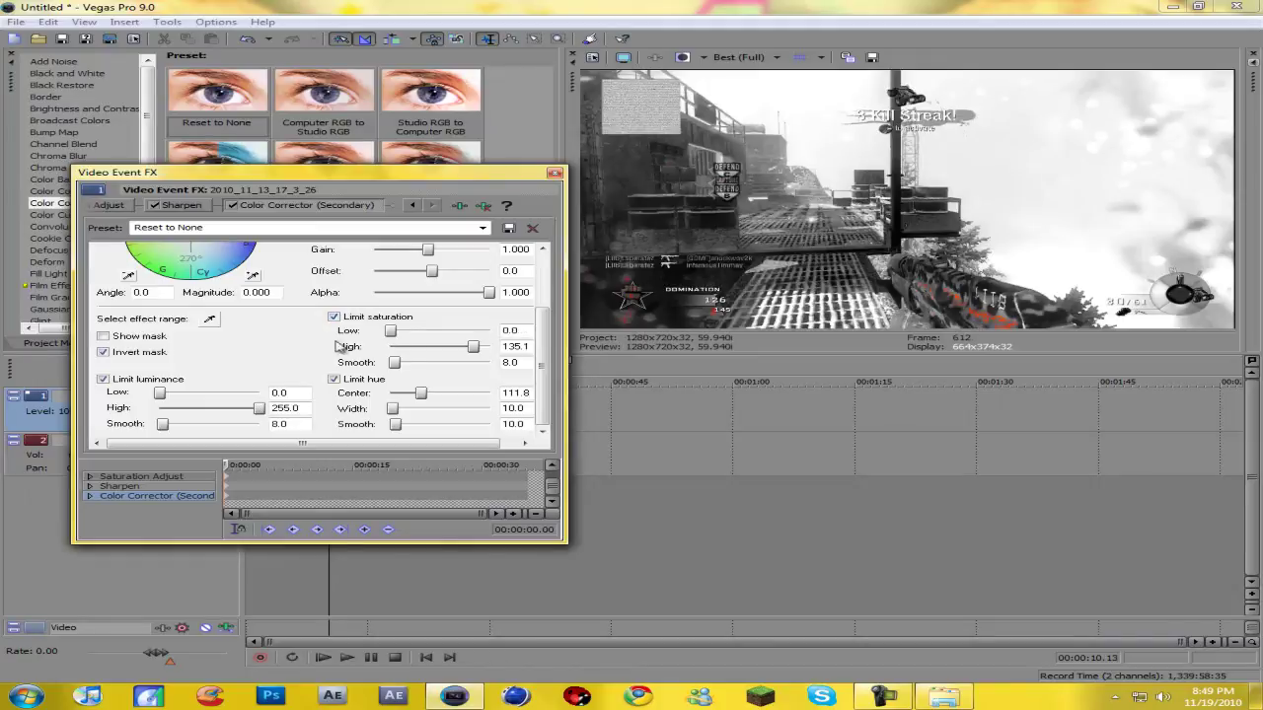
left_click_drag(479, 356, 555, 347)
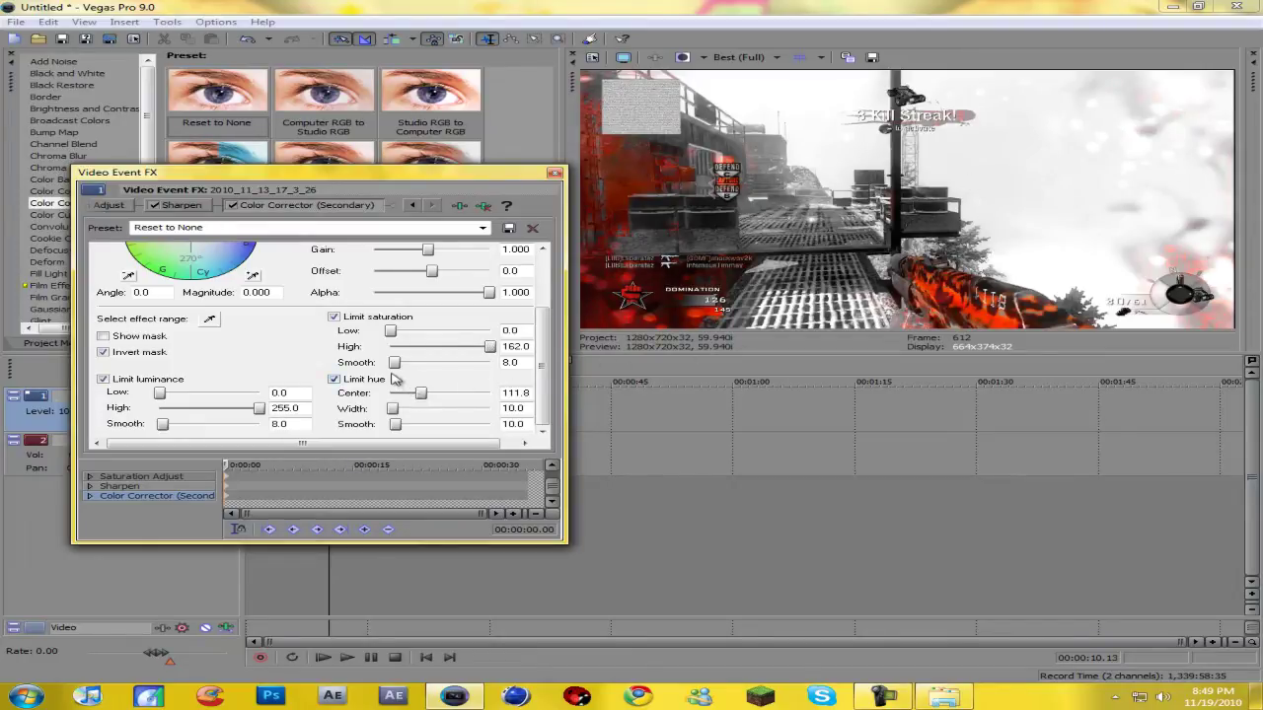
left_click_drag(394, 362, 558, 370)
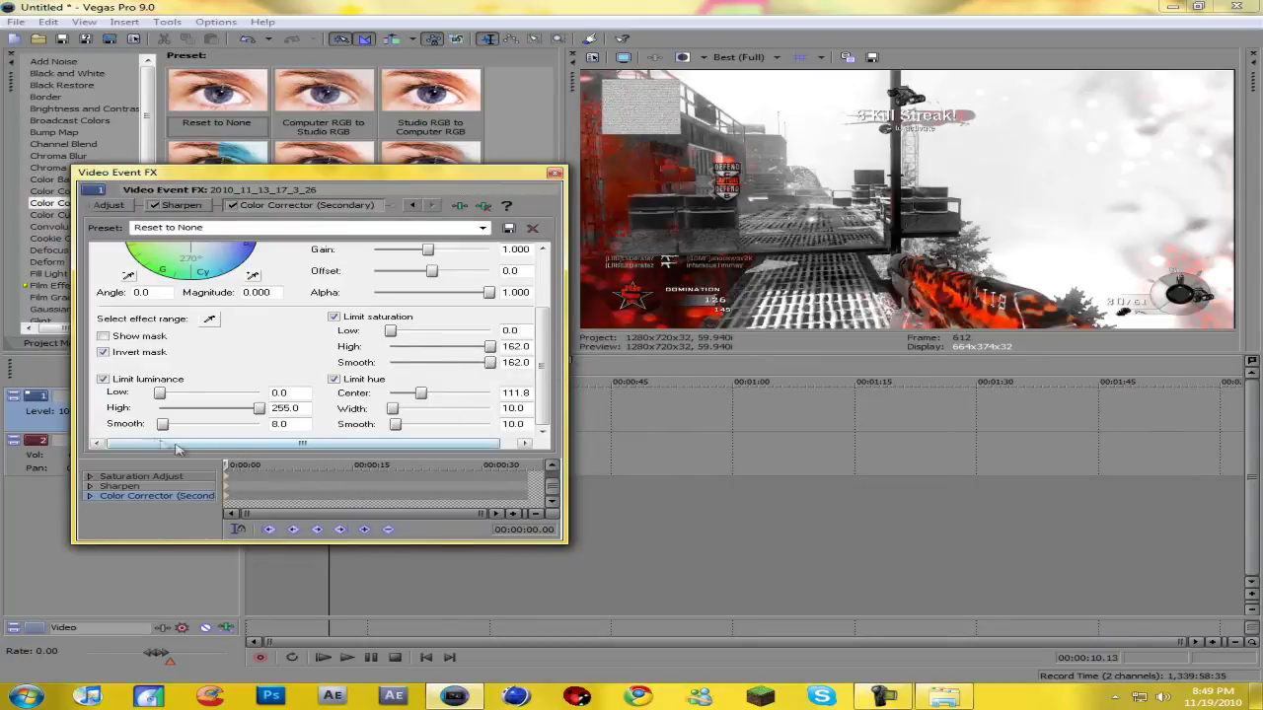
Max out luminance smoothing to 255.0 and hue smoothing to 180.0.
left_click_drag(163, 424, 259, 424)
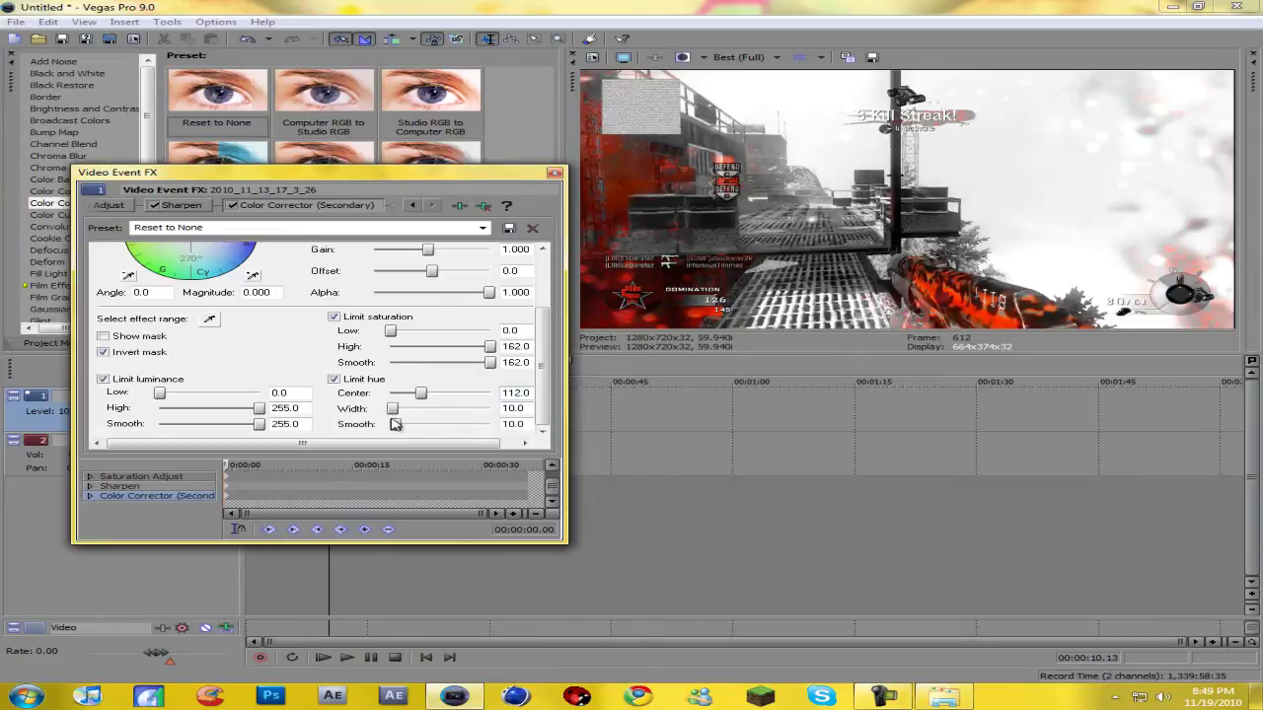
left_click_drag(395, 424, 540, 429)
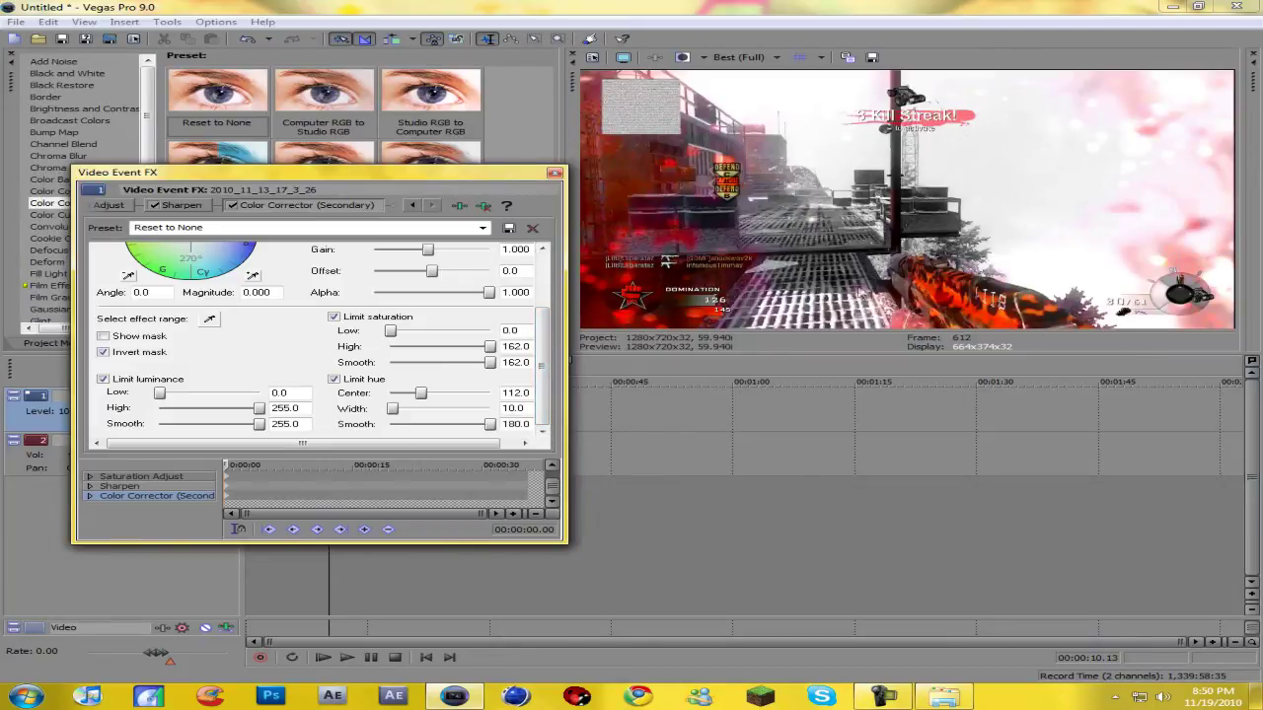
Close the effect window, play back the result, and stop at 00:00:24.11.
left_click(554, 173)
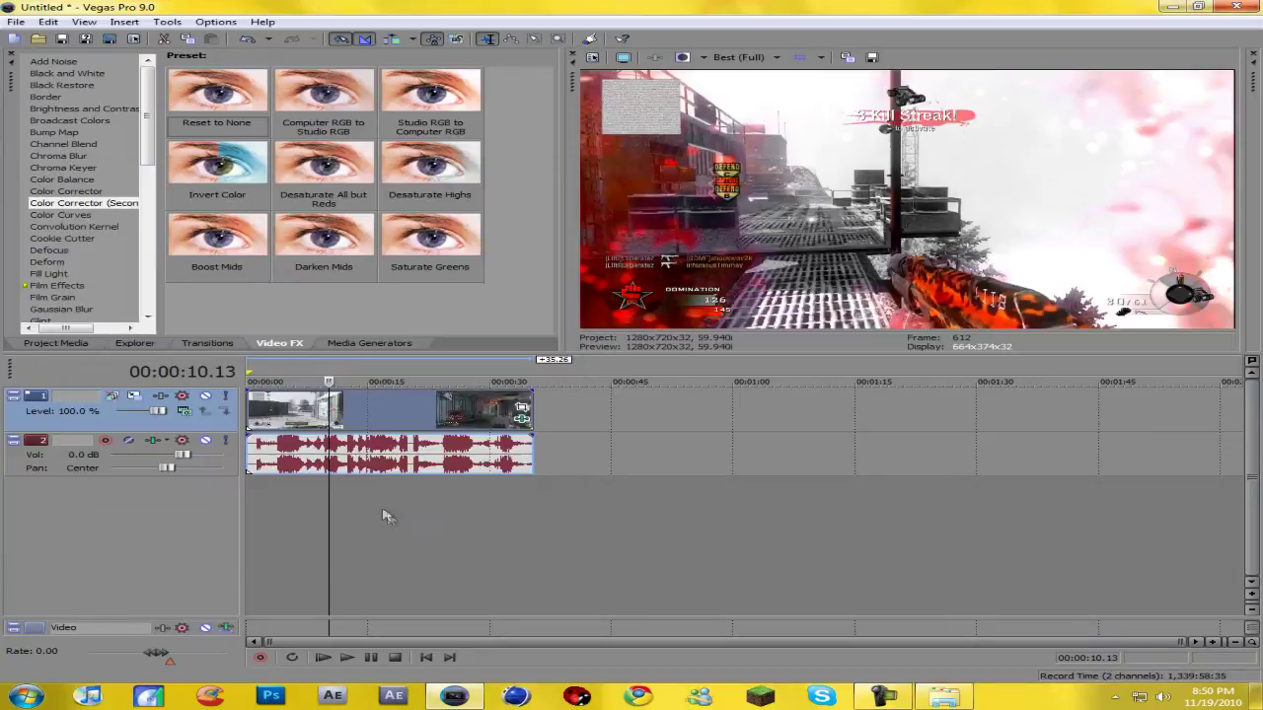
key("space")
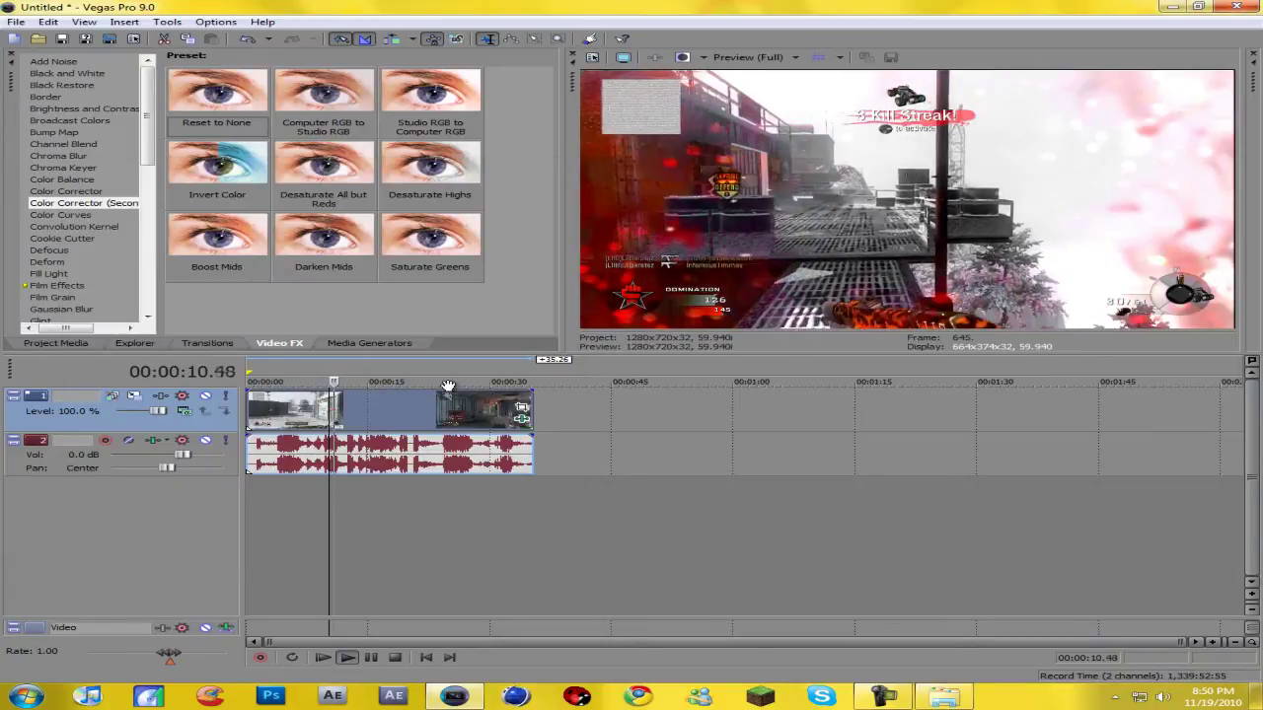
key("space")
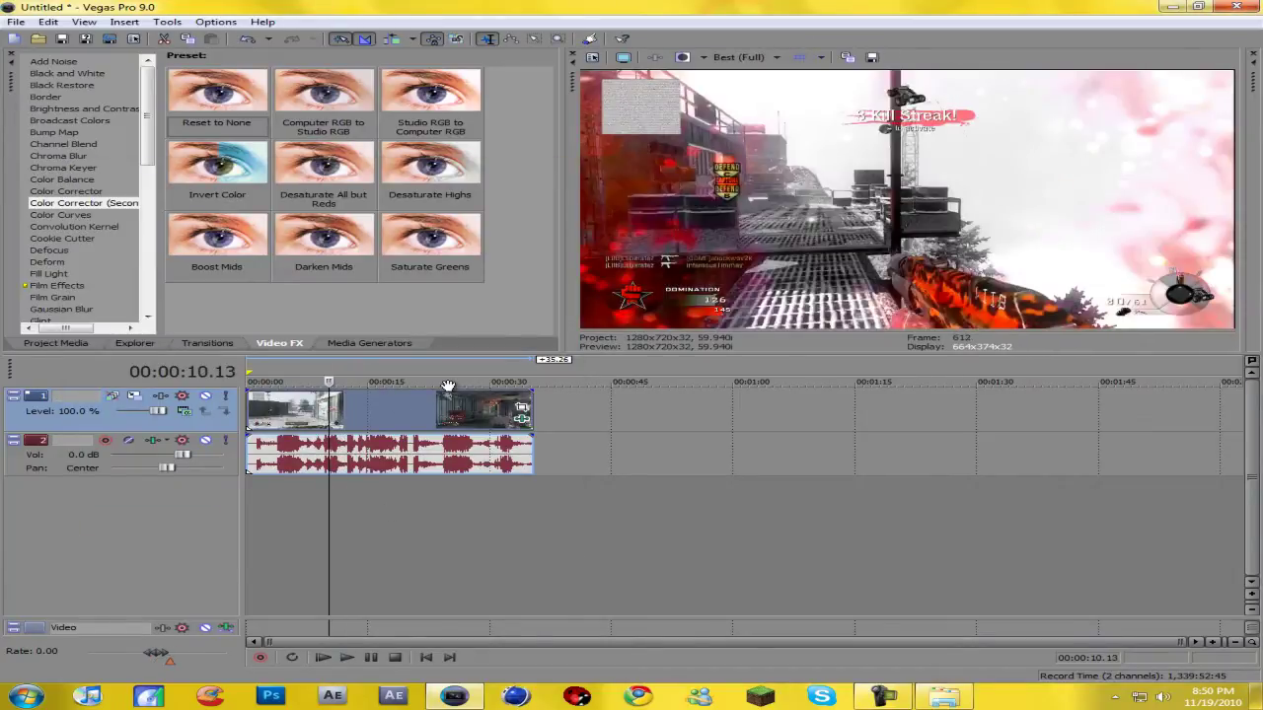
key("space")
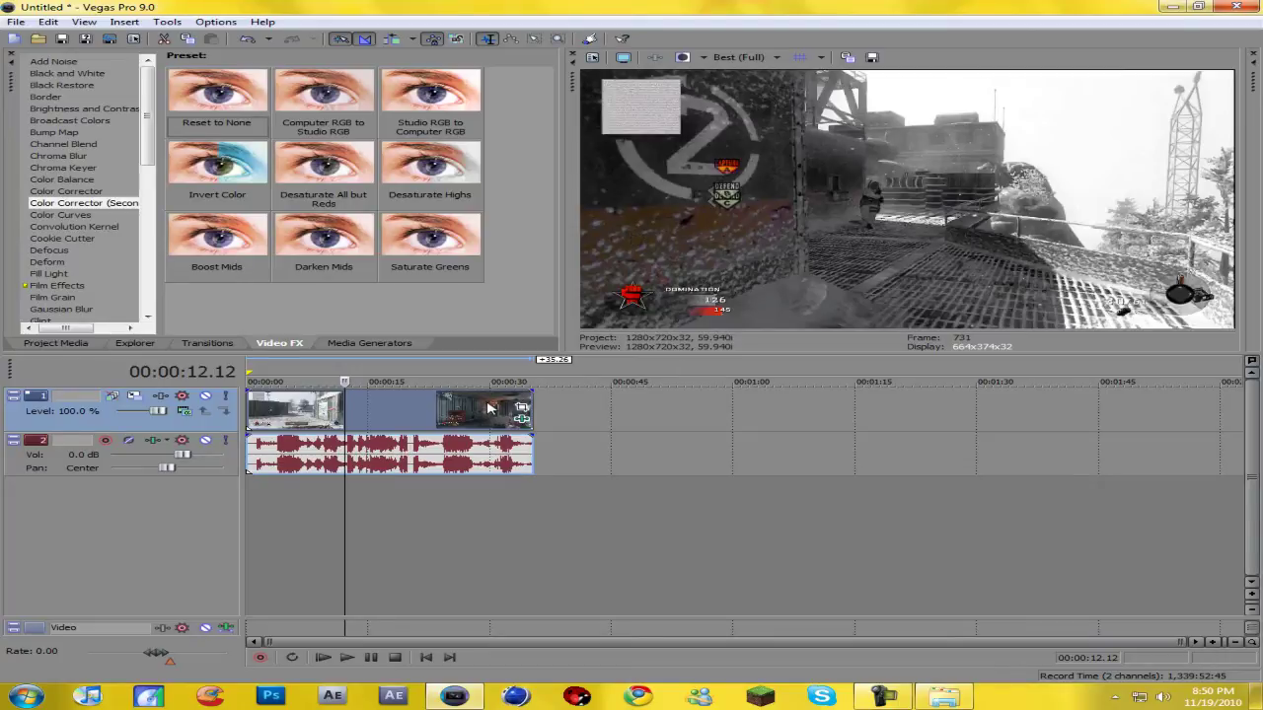
left_click(443, 412)
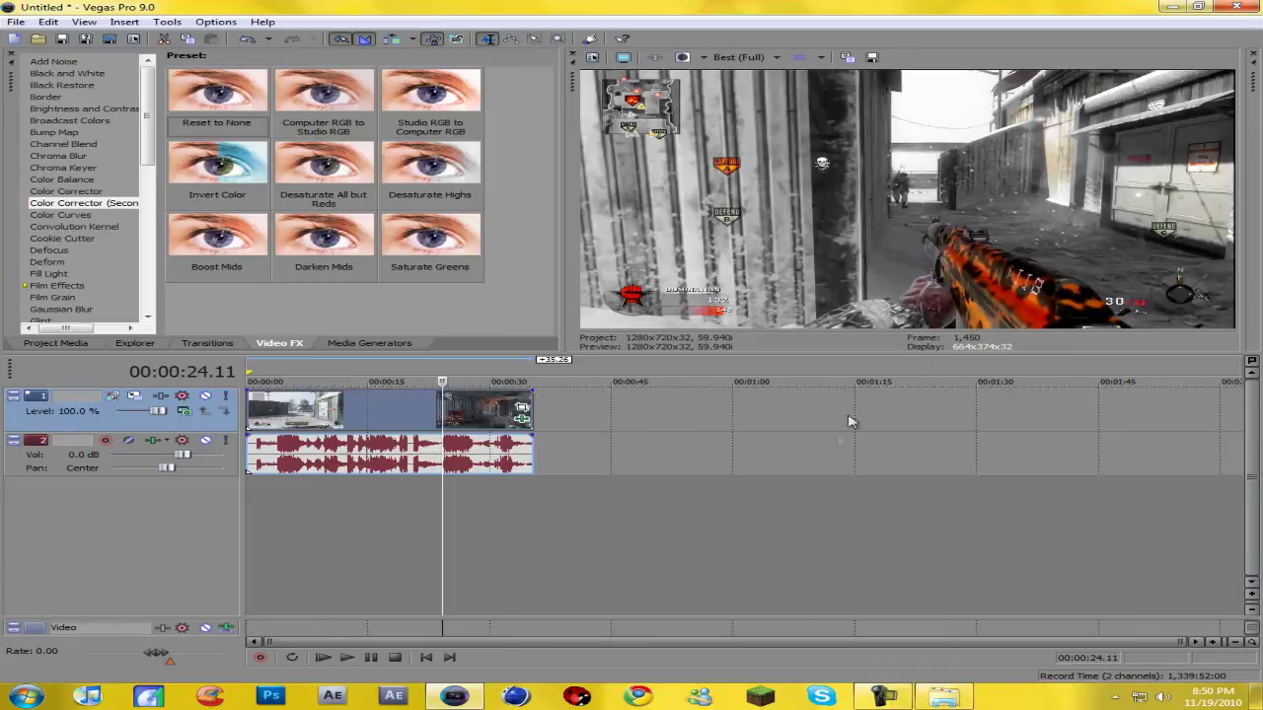
Bring up the Explorer Videos library and move it leftwards over Vegas.
left_click(965, 697)
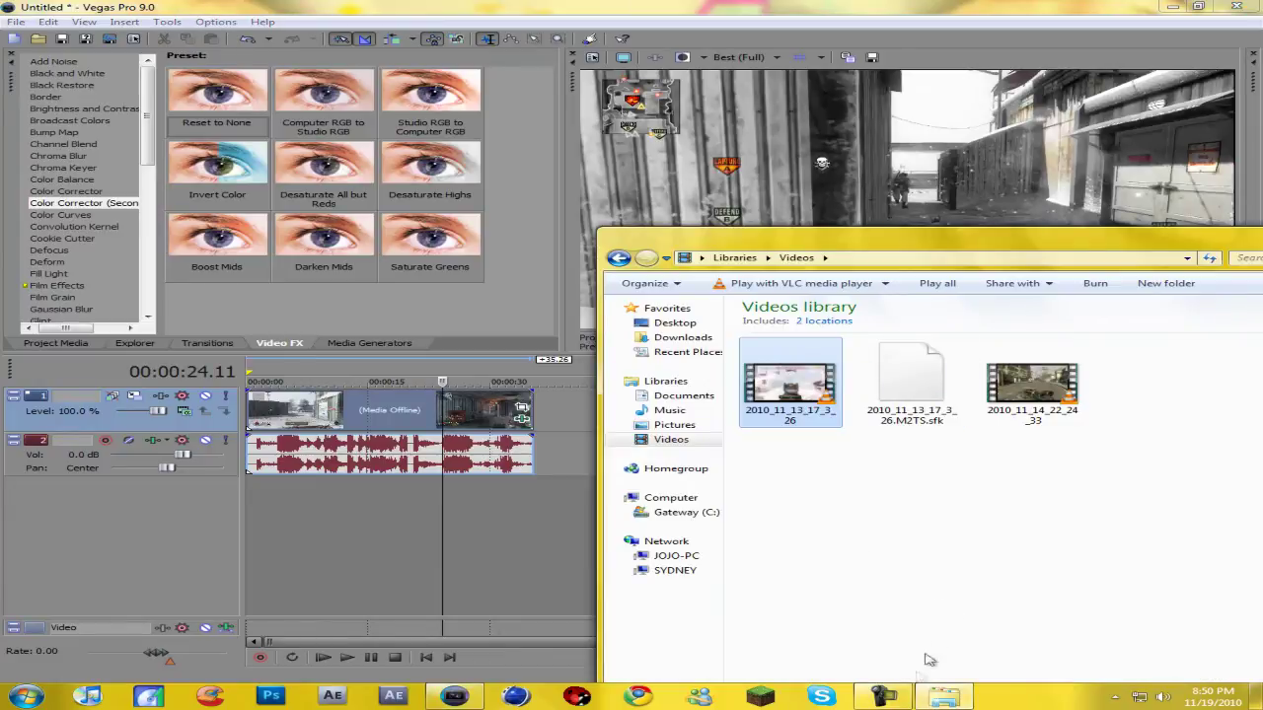
left_click(884, 698)
left_click_drag(925, 240, 427, 122)
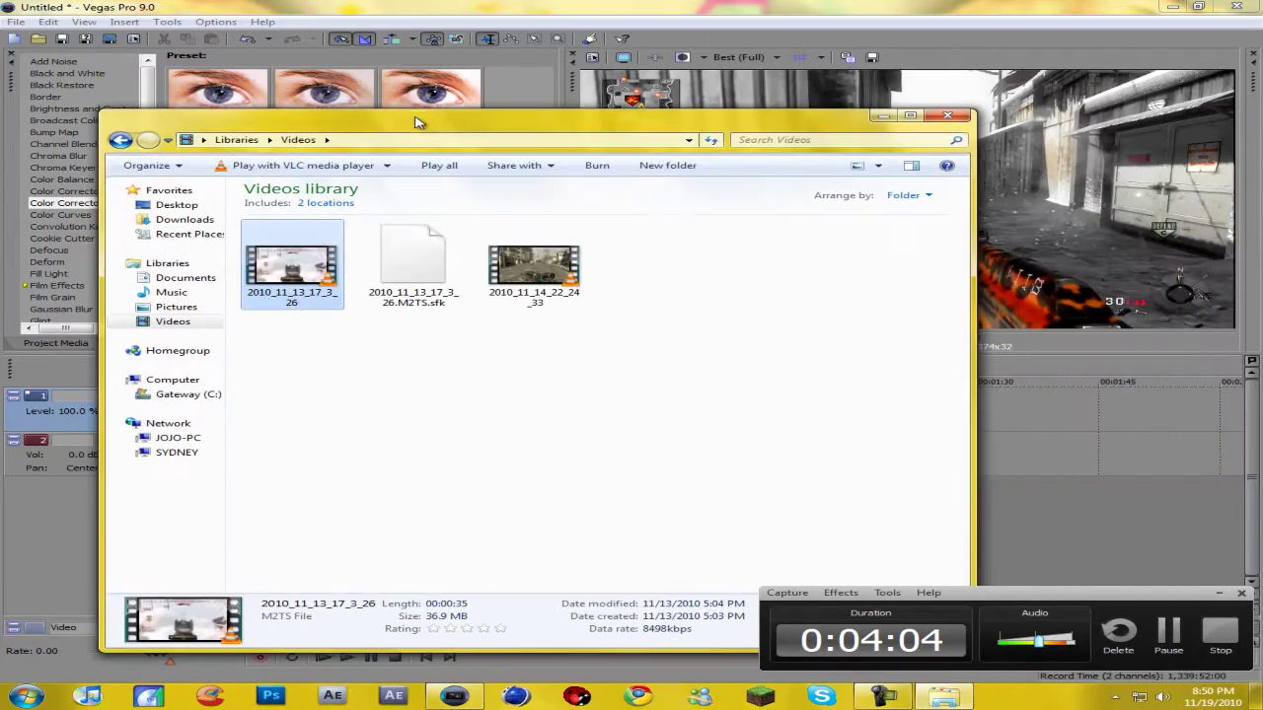